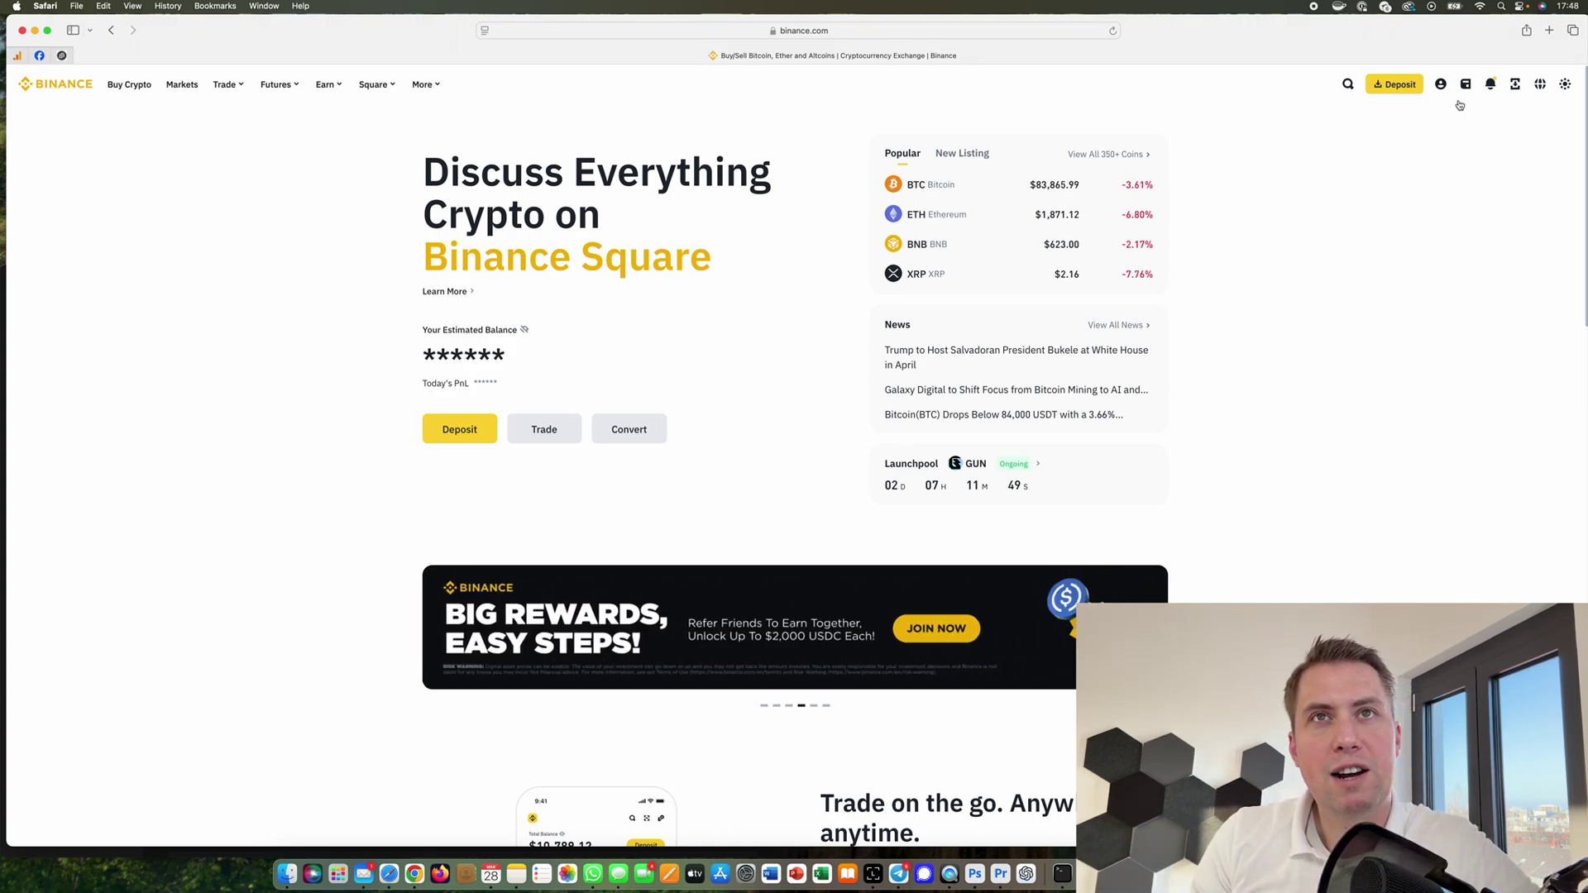
Open the Spot wallet showing USDC, then open and cancel a Transfer without moving funds.
mouse_move(1464, 91)
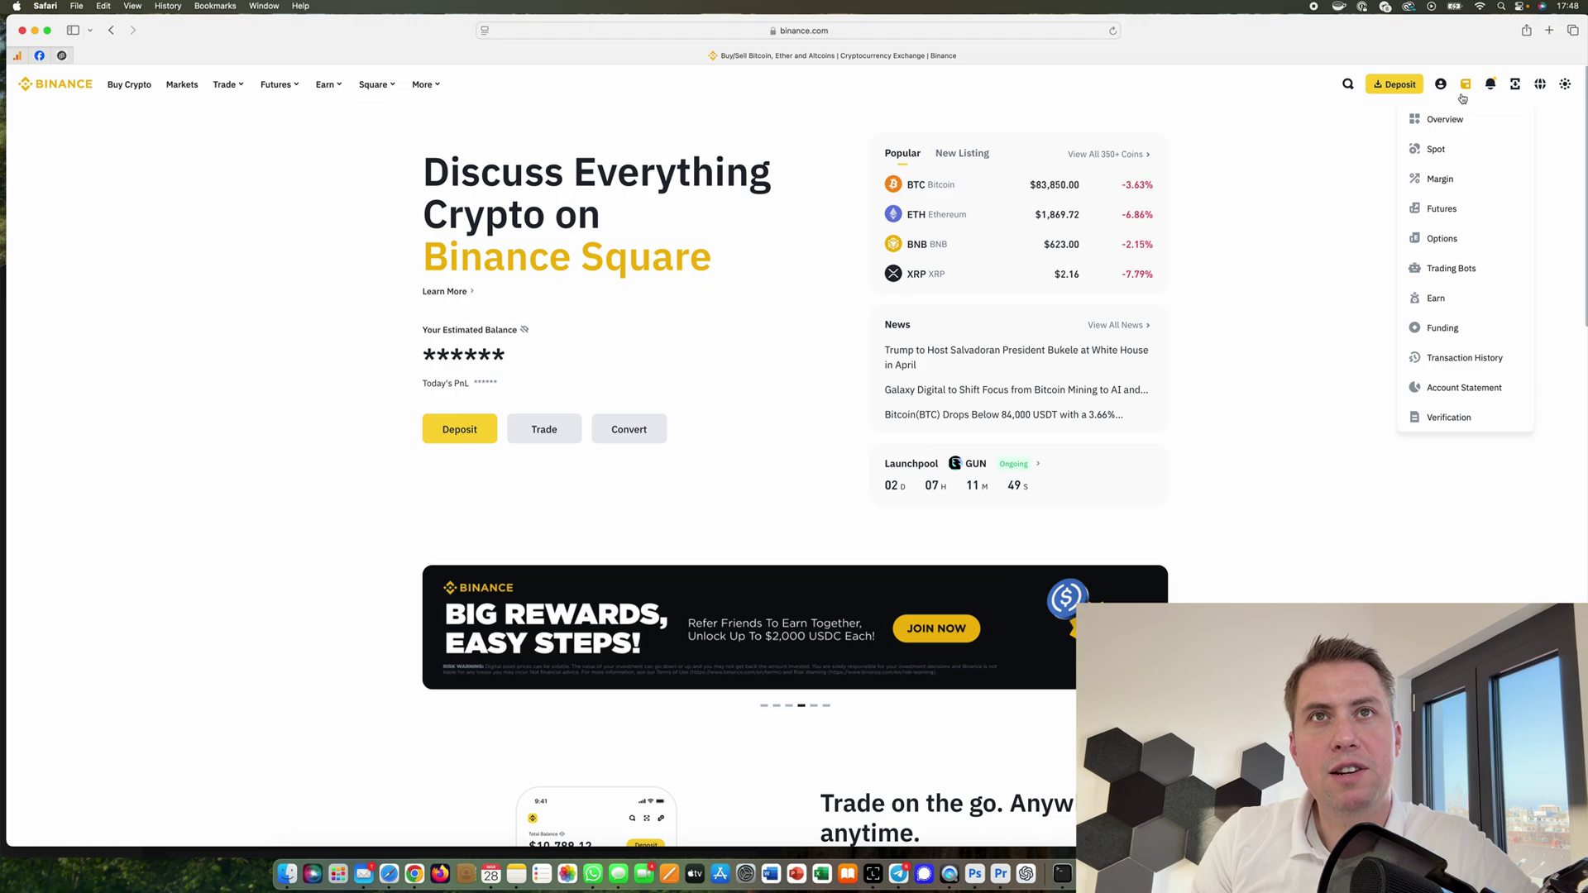
click(1437, 149)
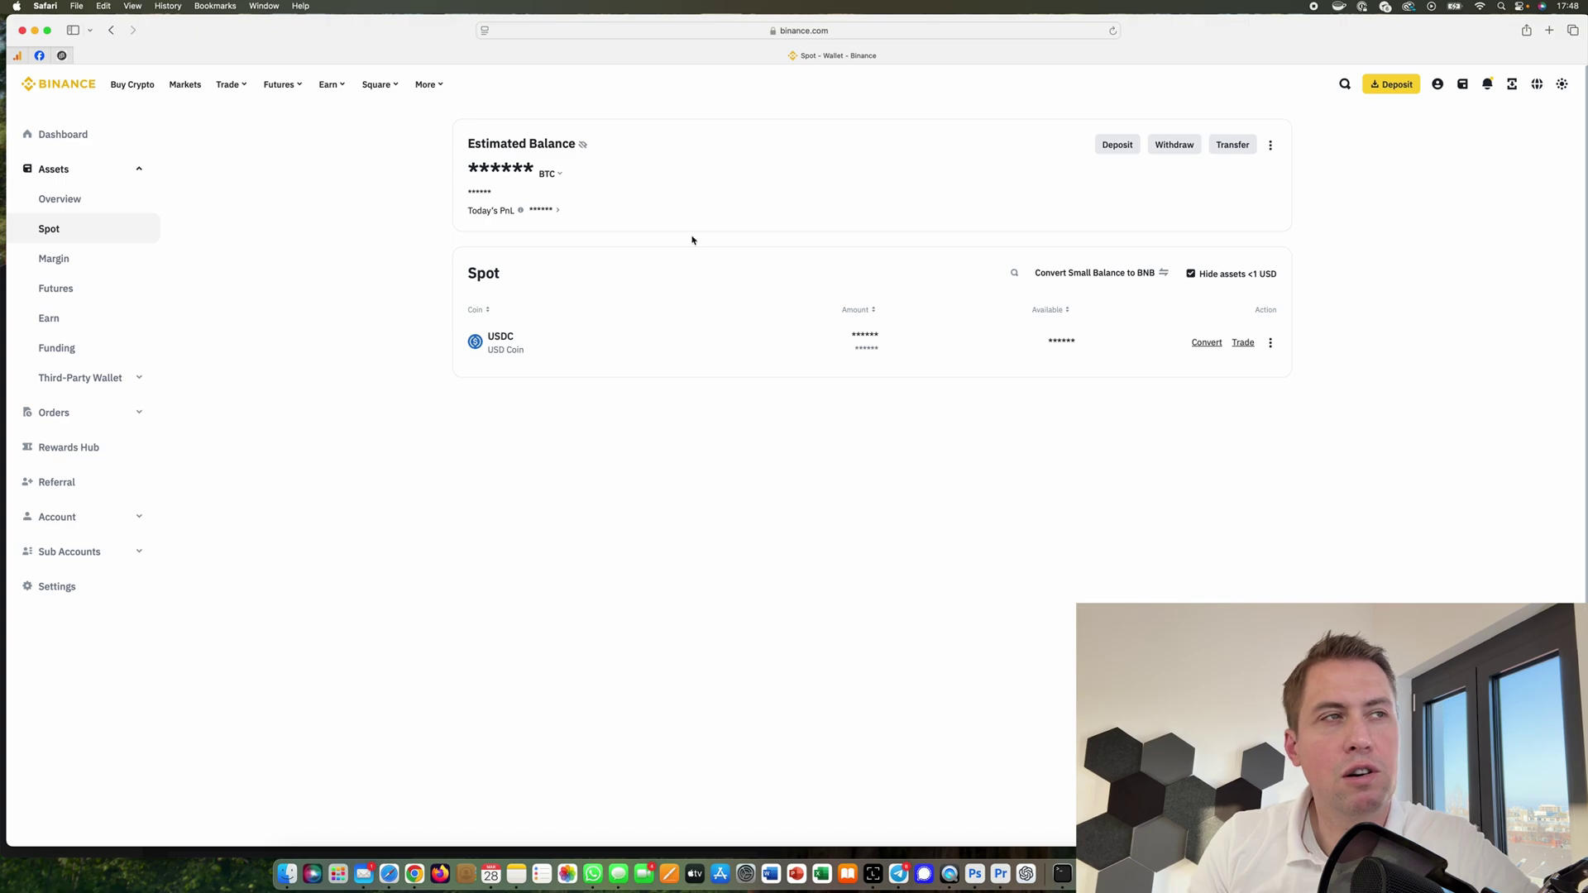
click(1233, 145)
click(931, 347)
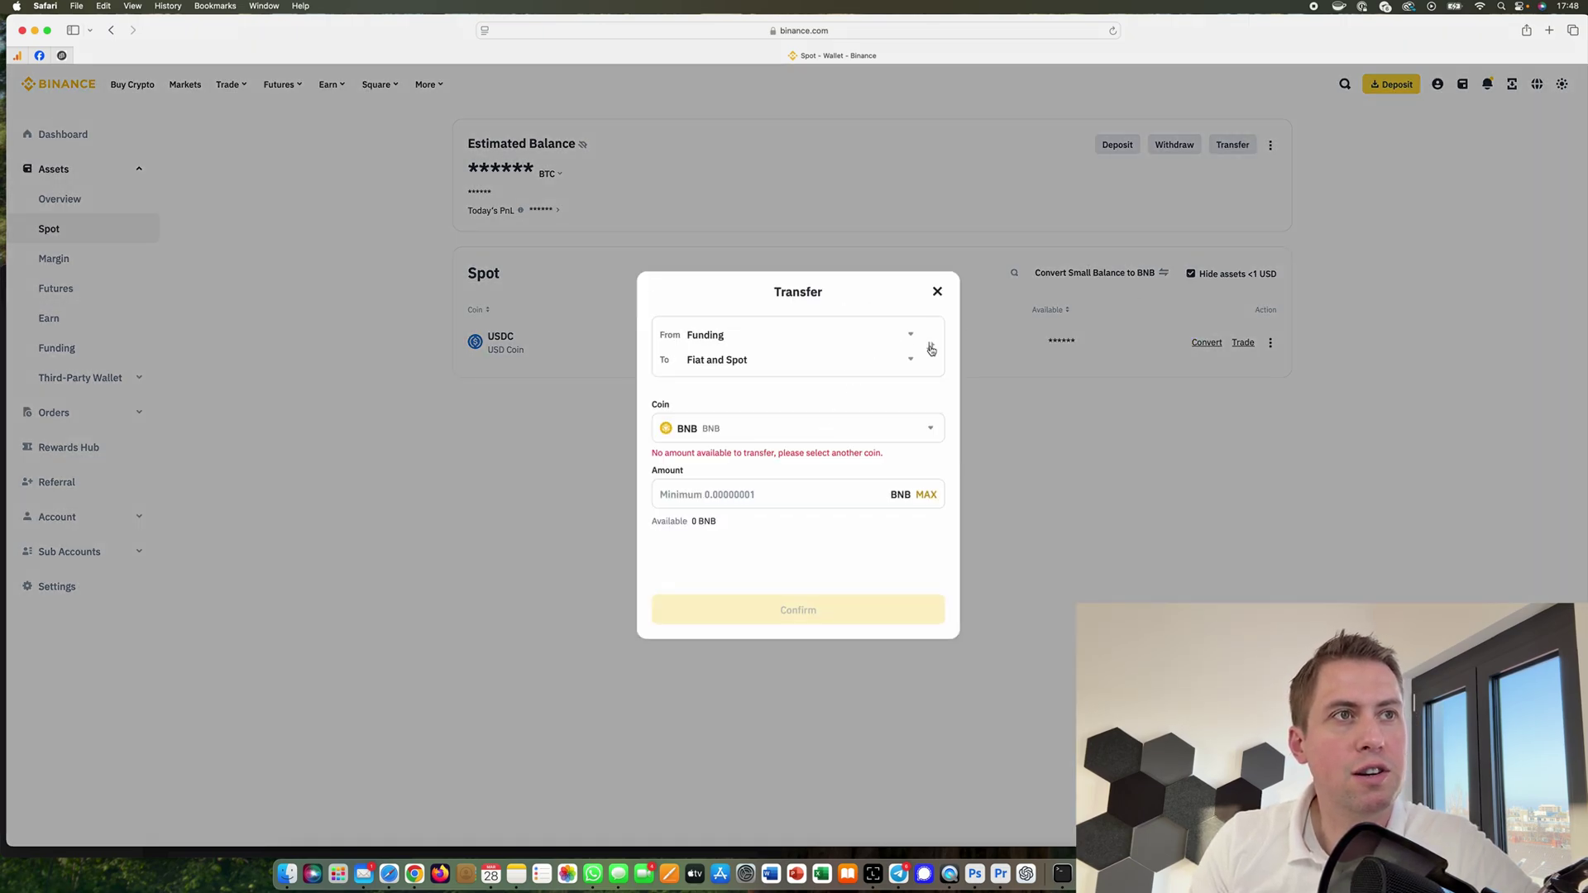
click(937, 292)
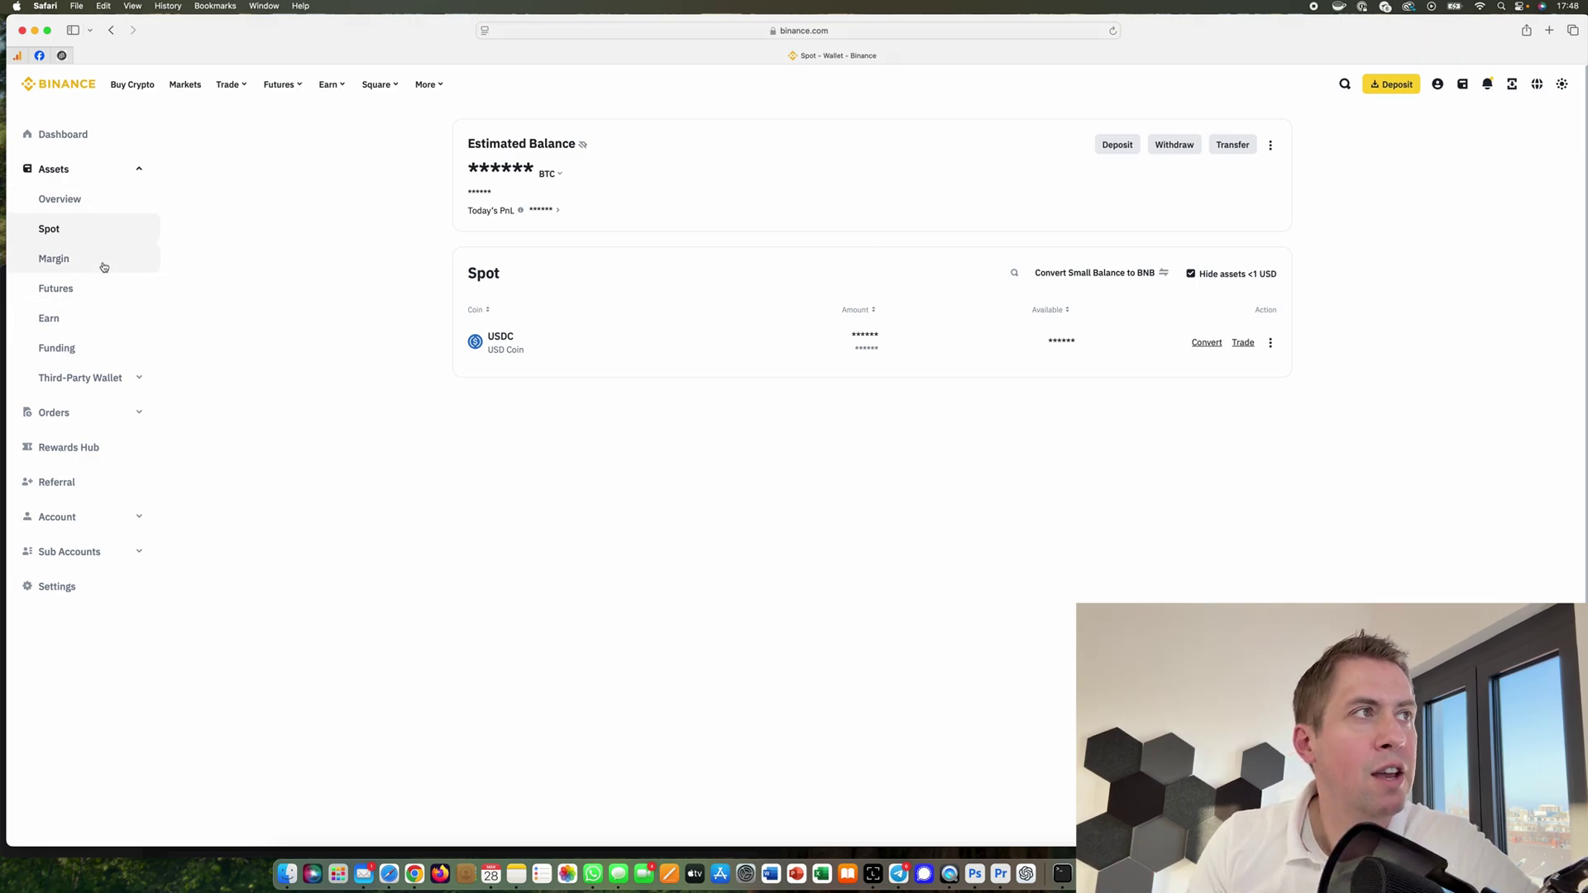
Start a crypto withdrawal with USDC as the coin, then switch to Ledger Live.
click(1178, 149)
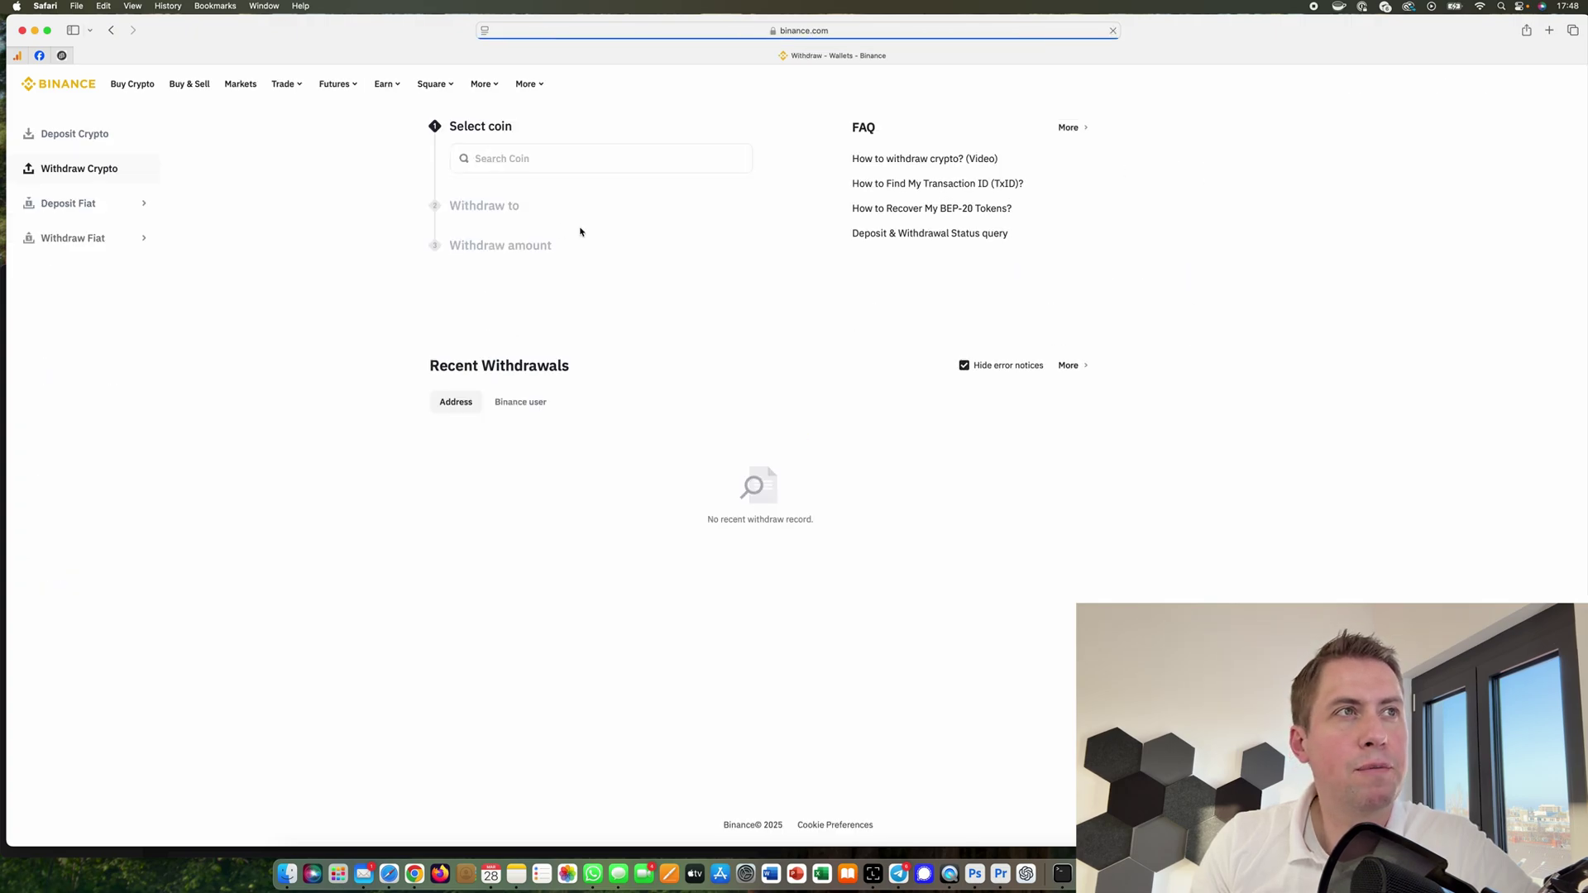
click(582, 167)
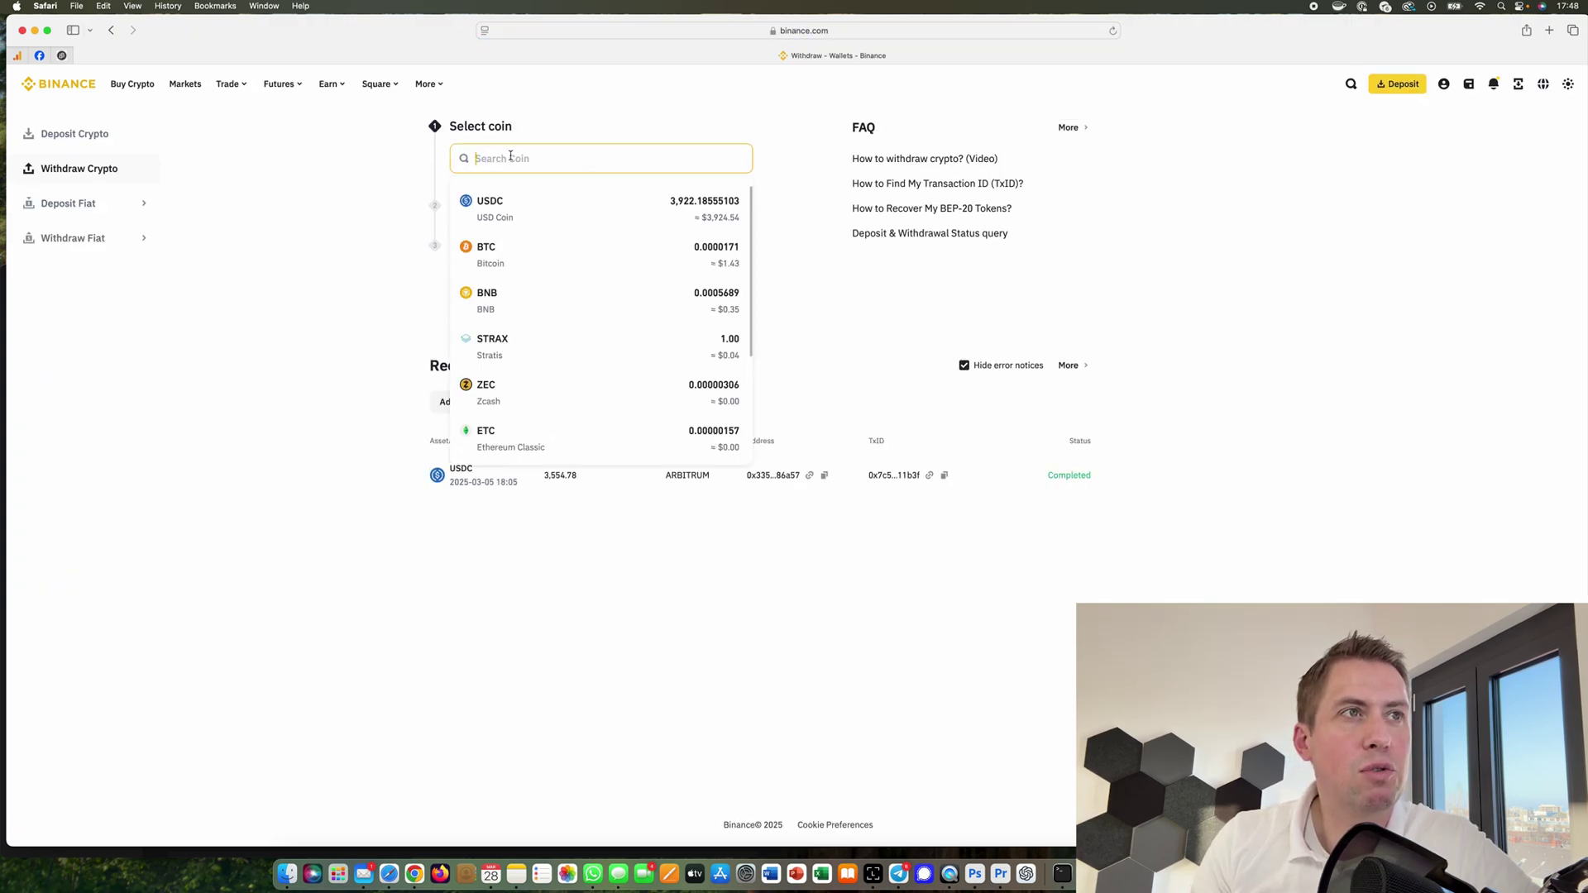
click(544, 208)
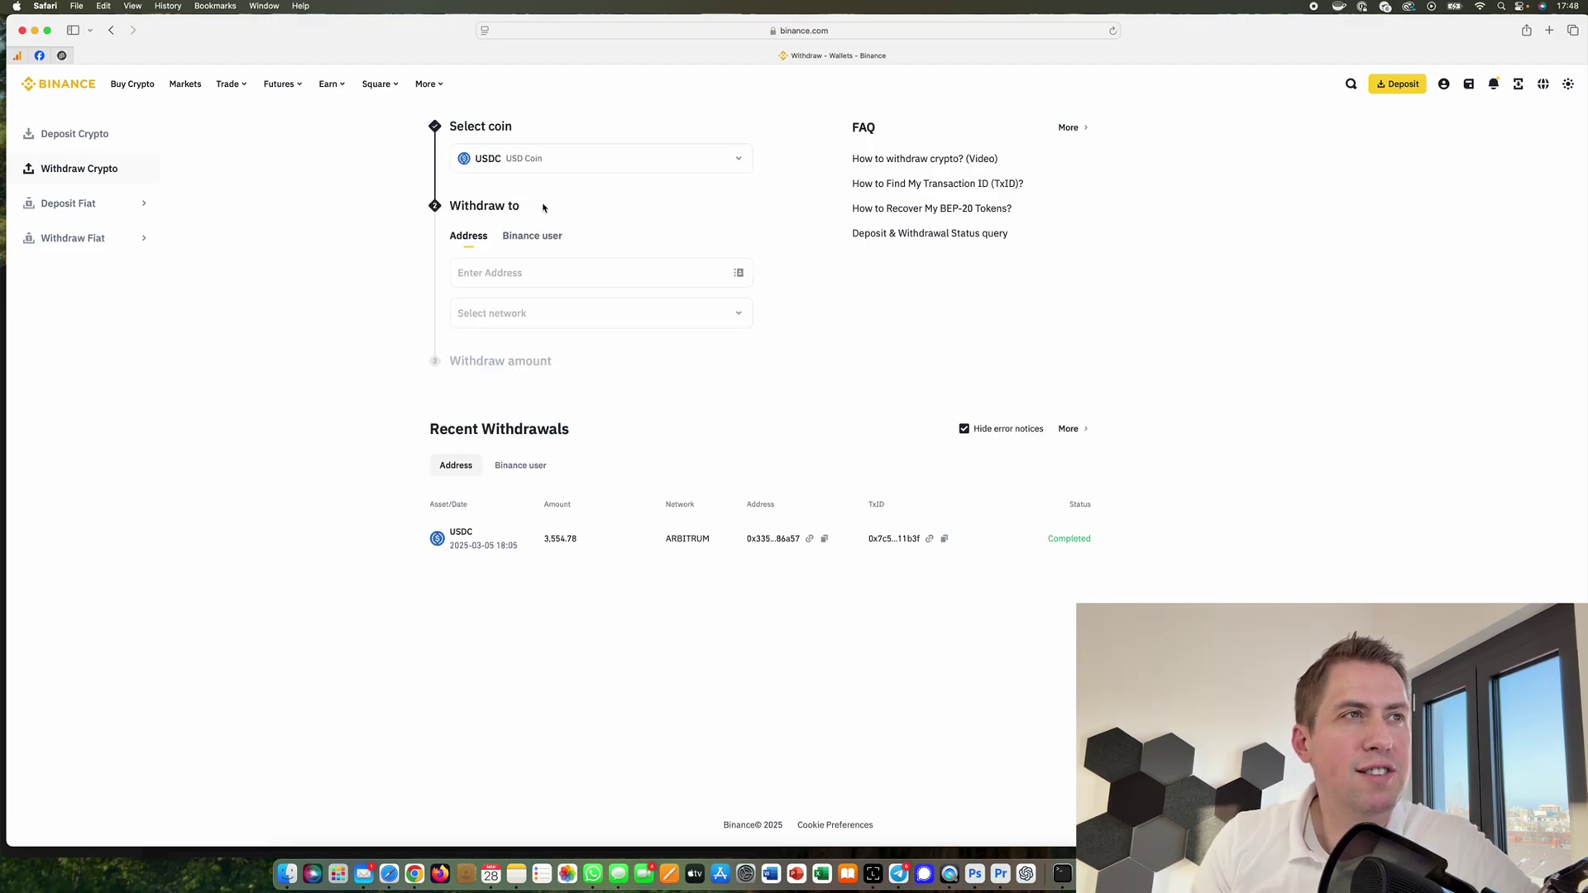
click(550, 164)
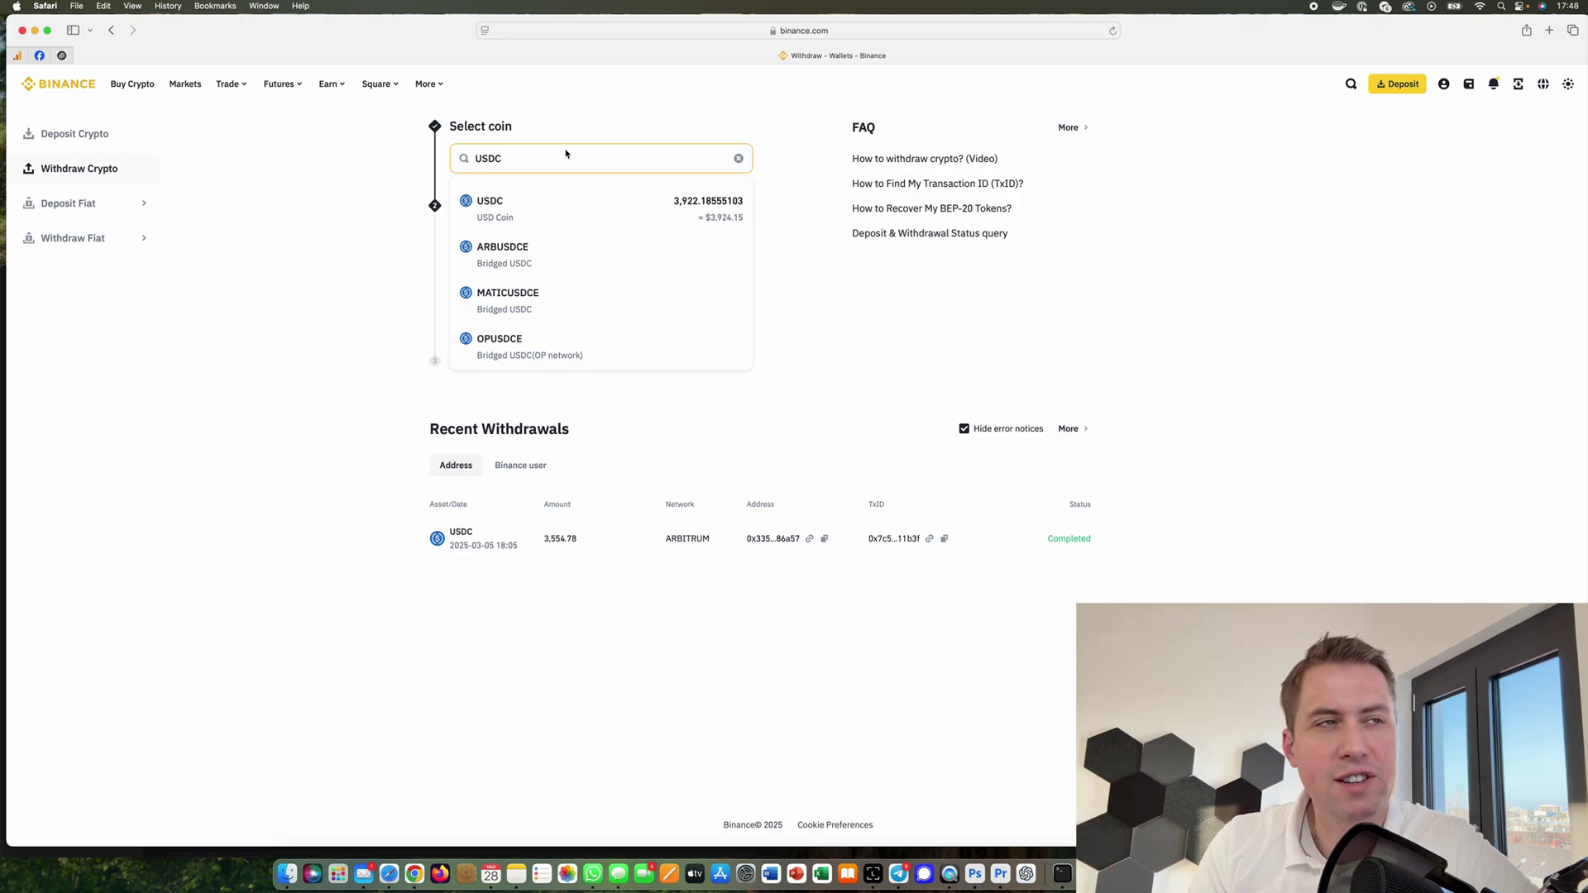
click(543, 203)
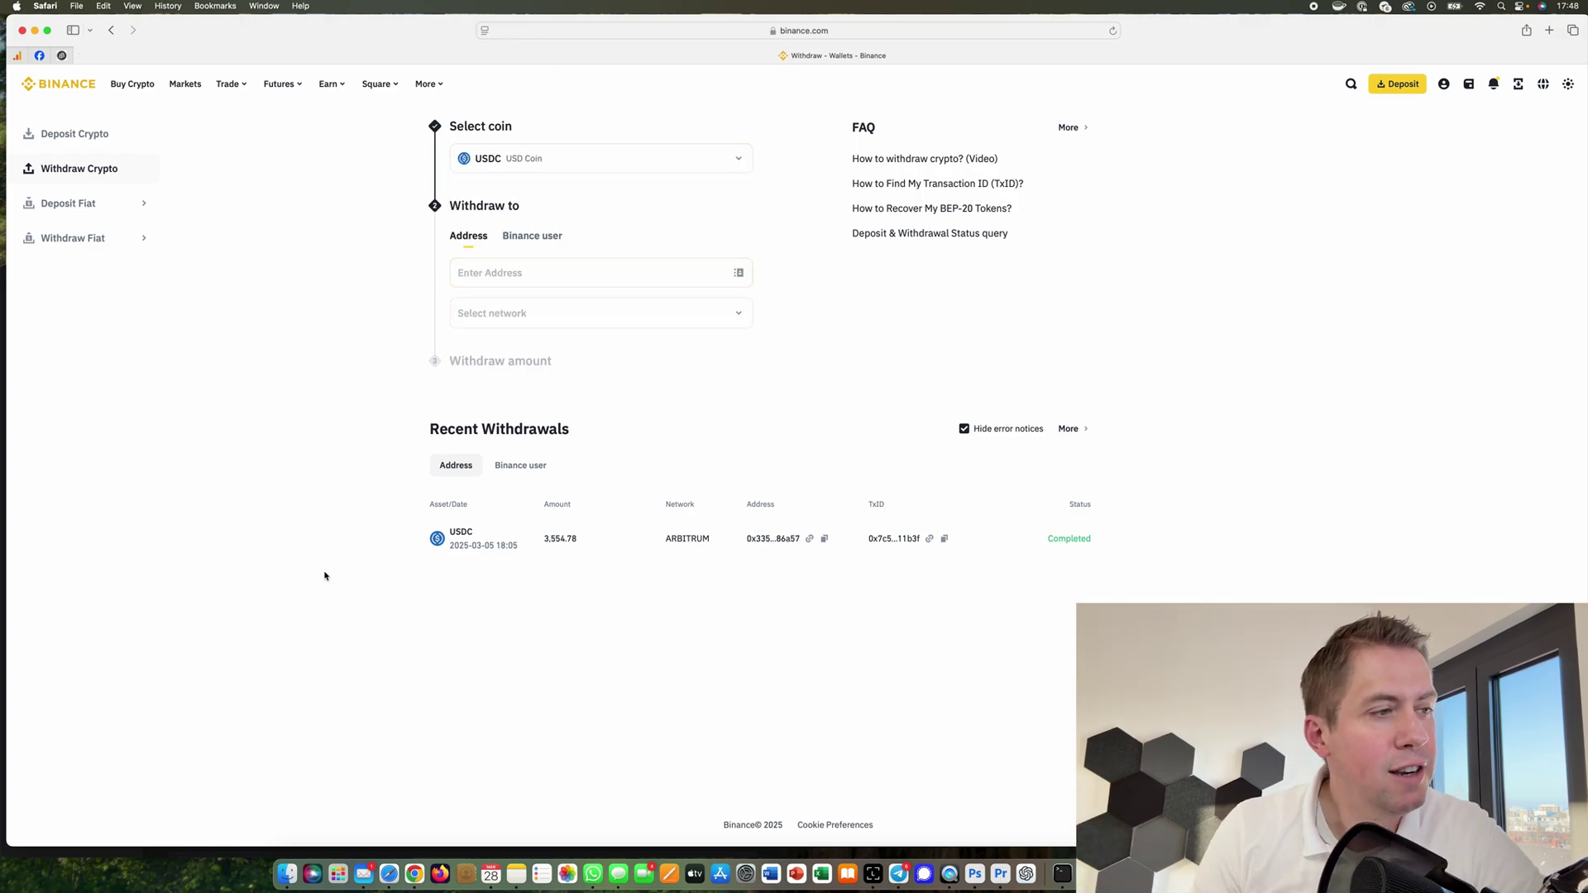
click(138, 853)
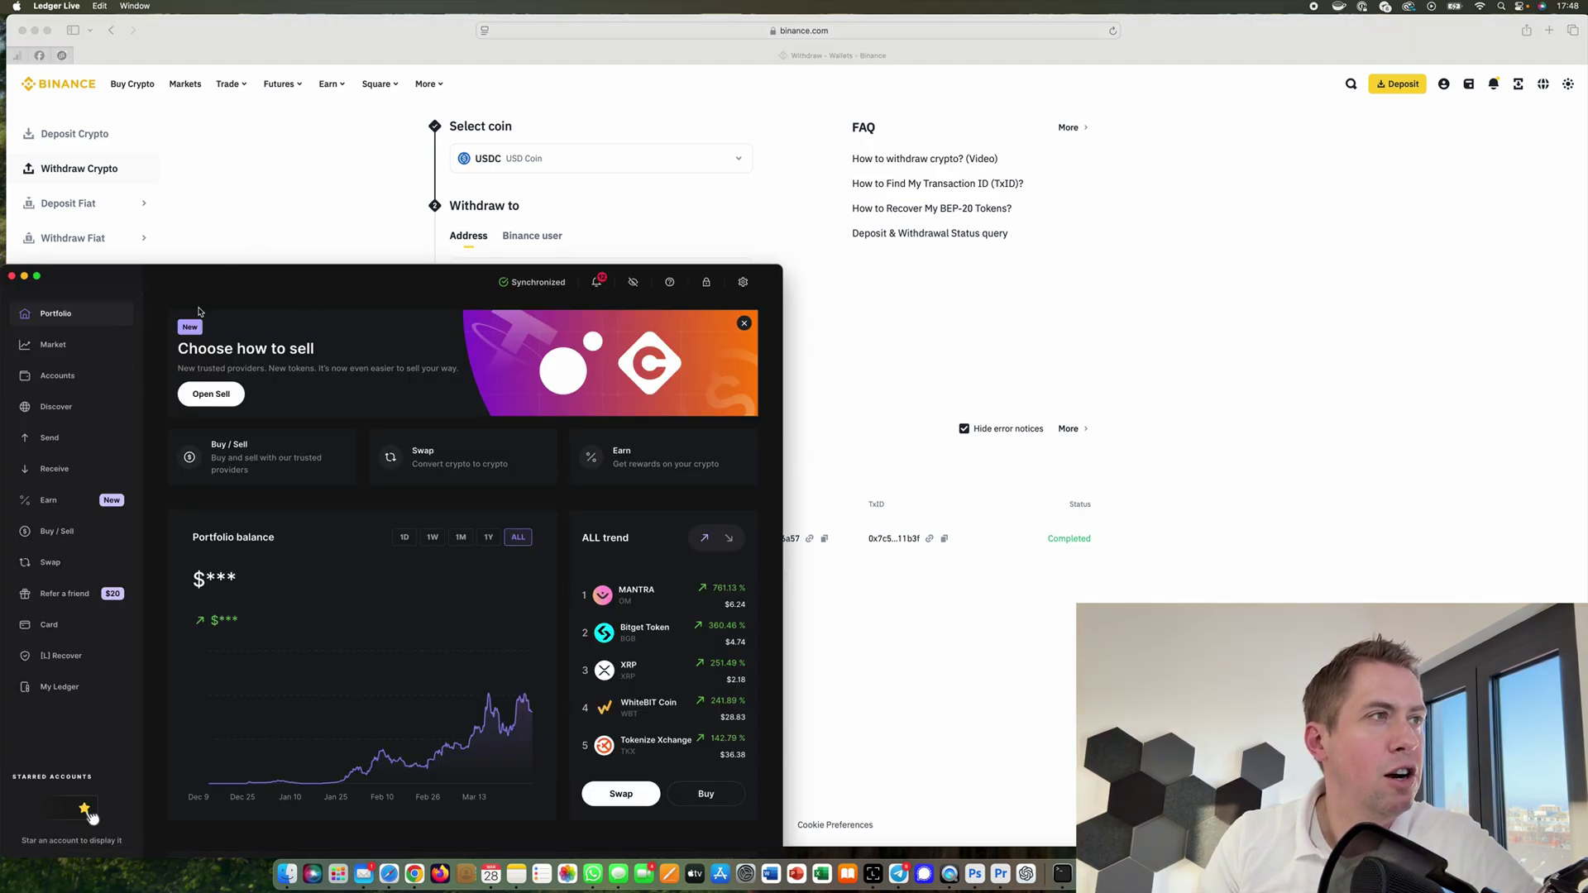
Check the Ethereum 1 (legacy) account and its Receive option, then return to Accounts.
click(72, 377)
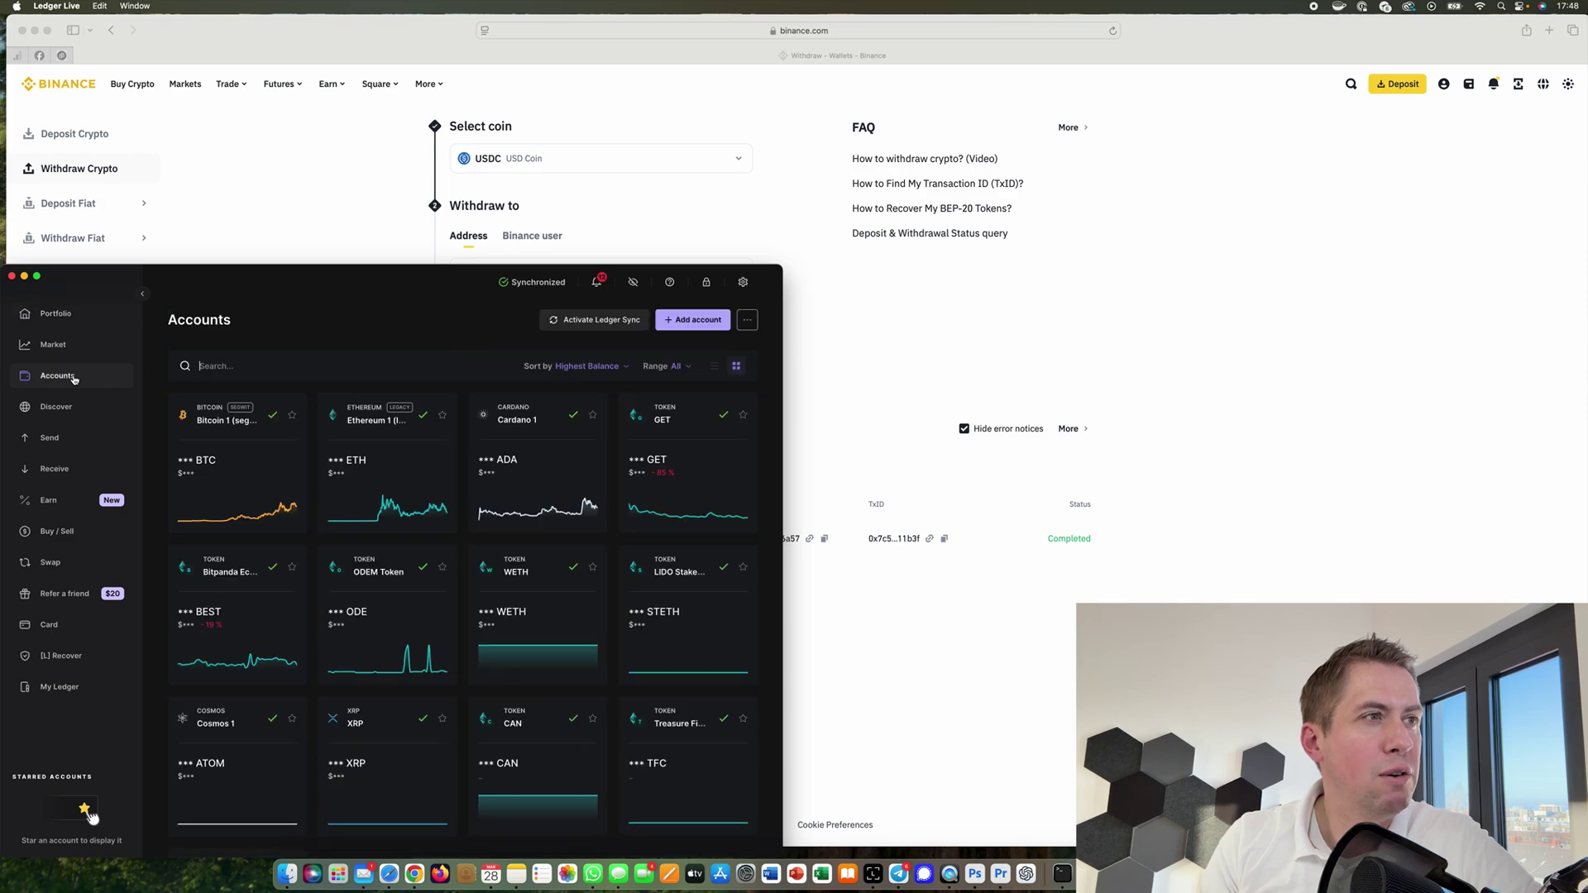
click(402, 440)
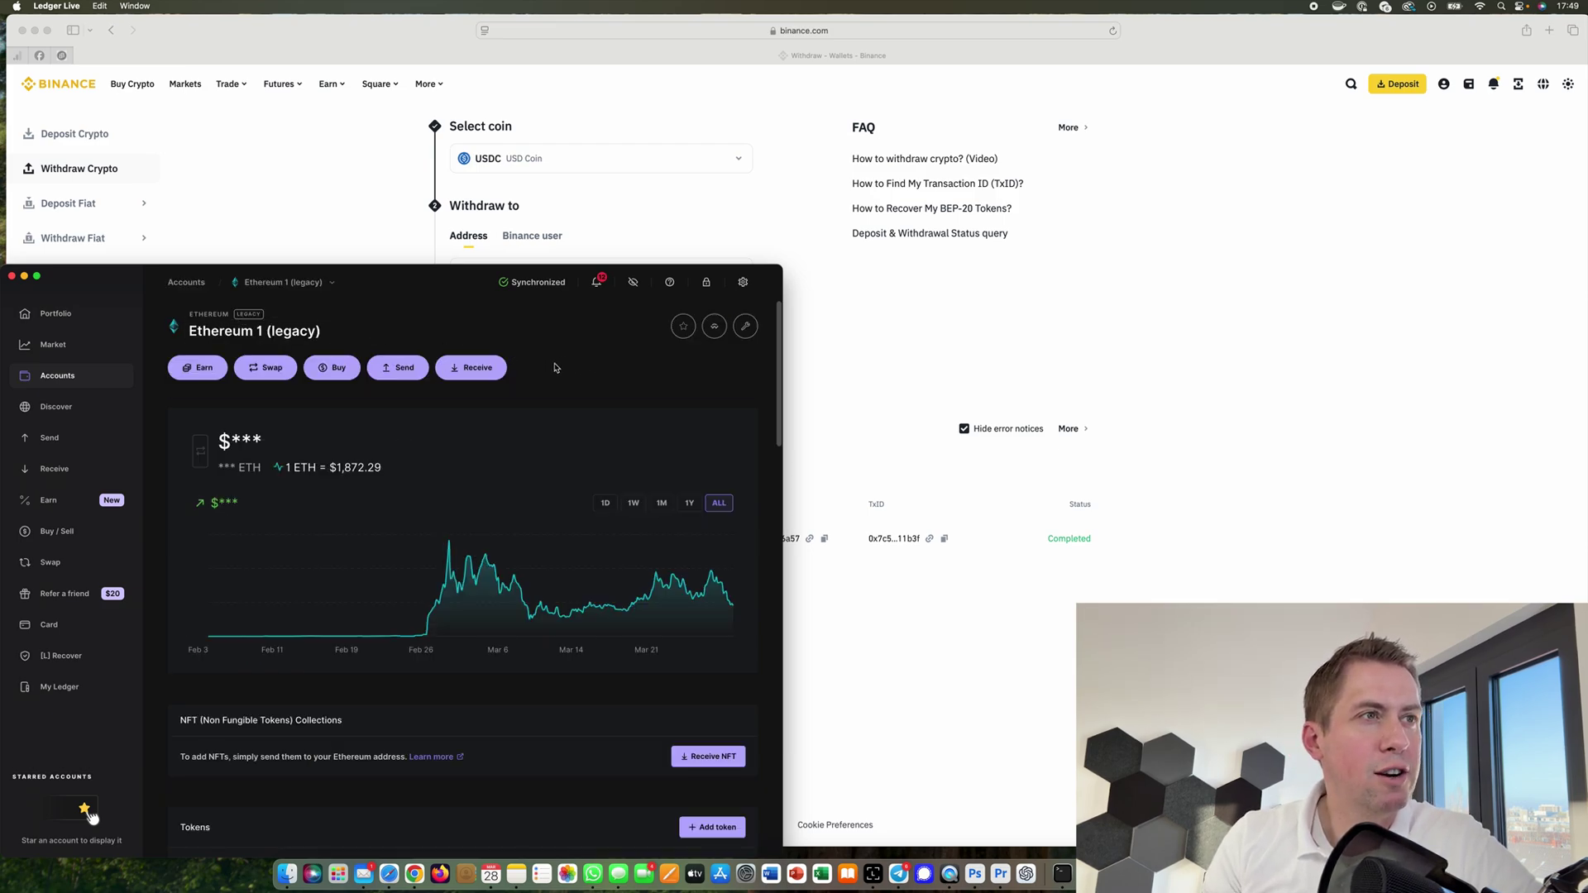
click(471, 367)
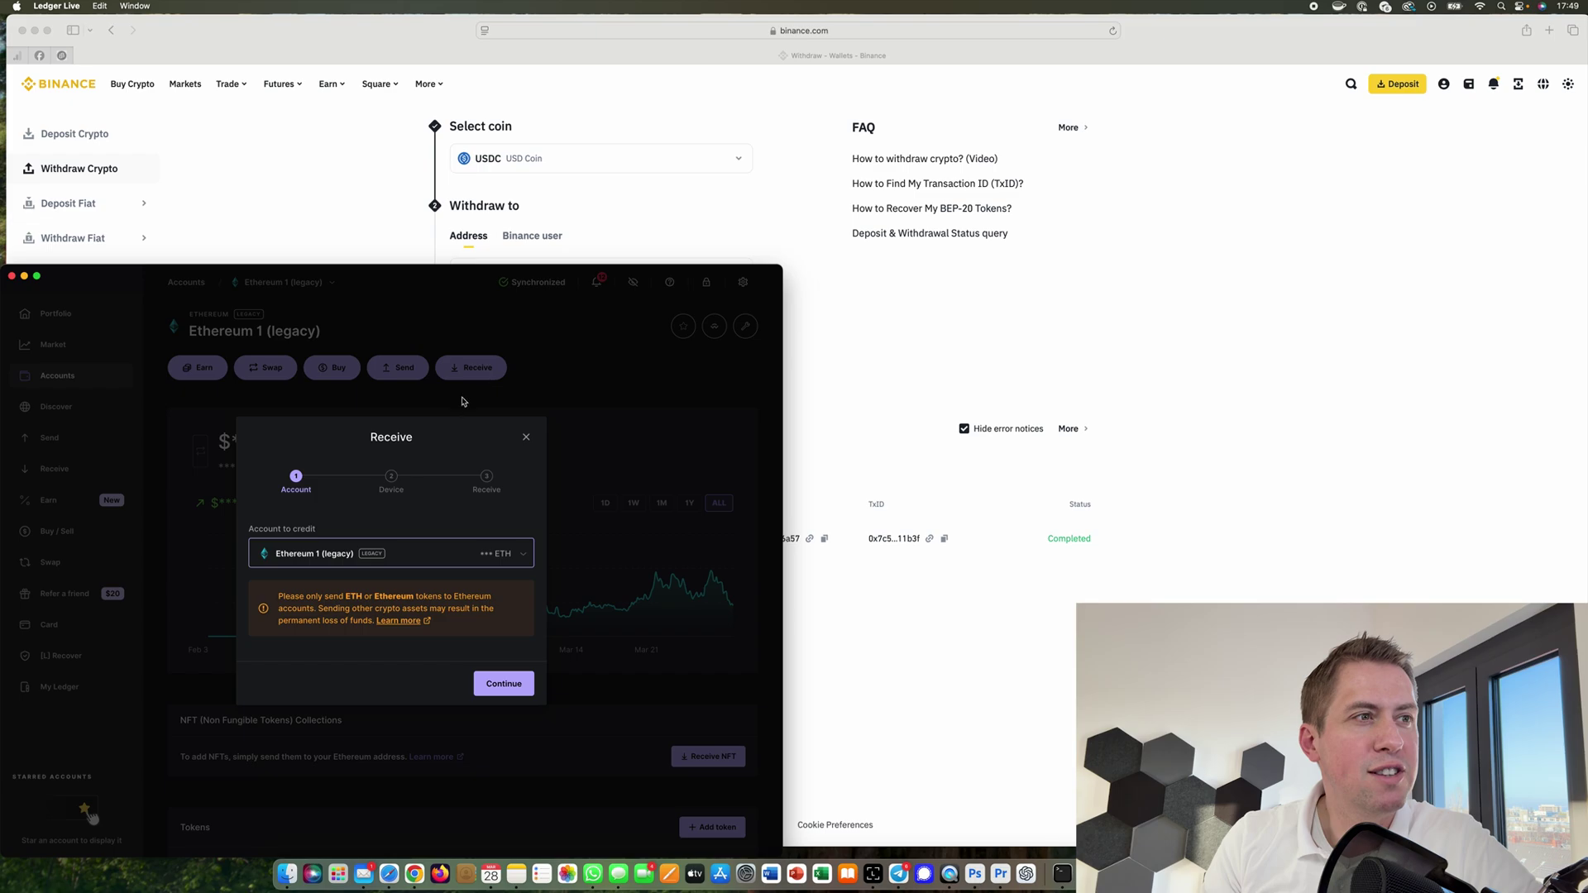
click(525, 437)
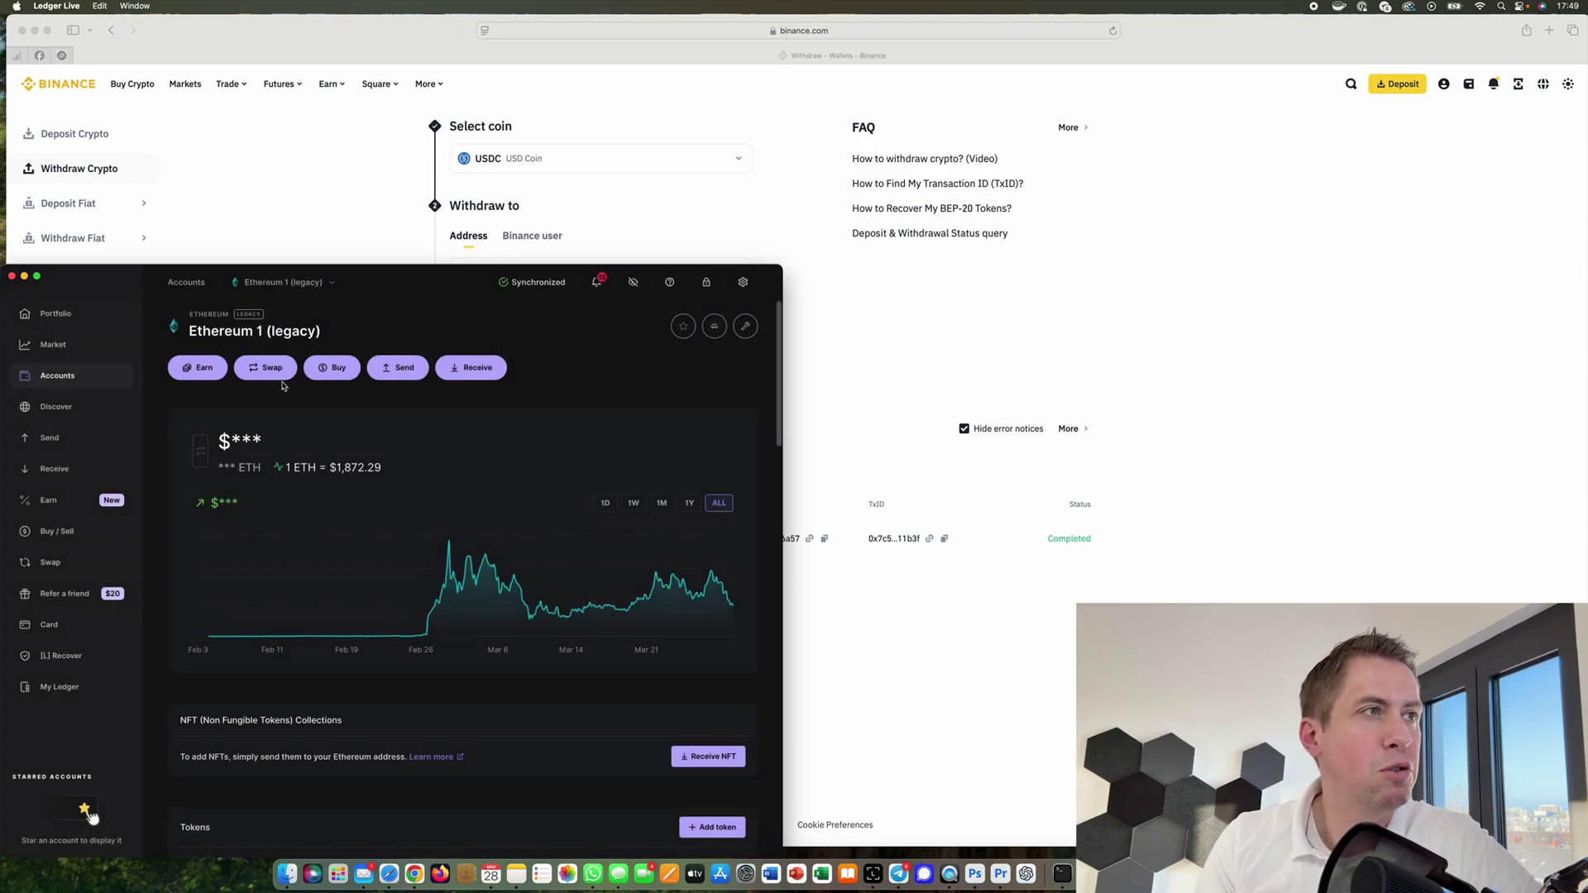
click(82, 379)
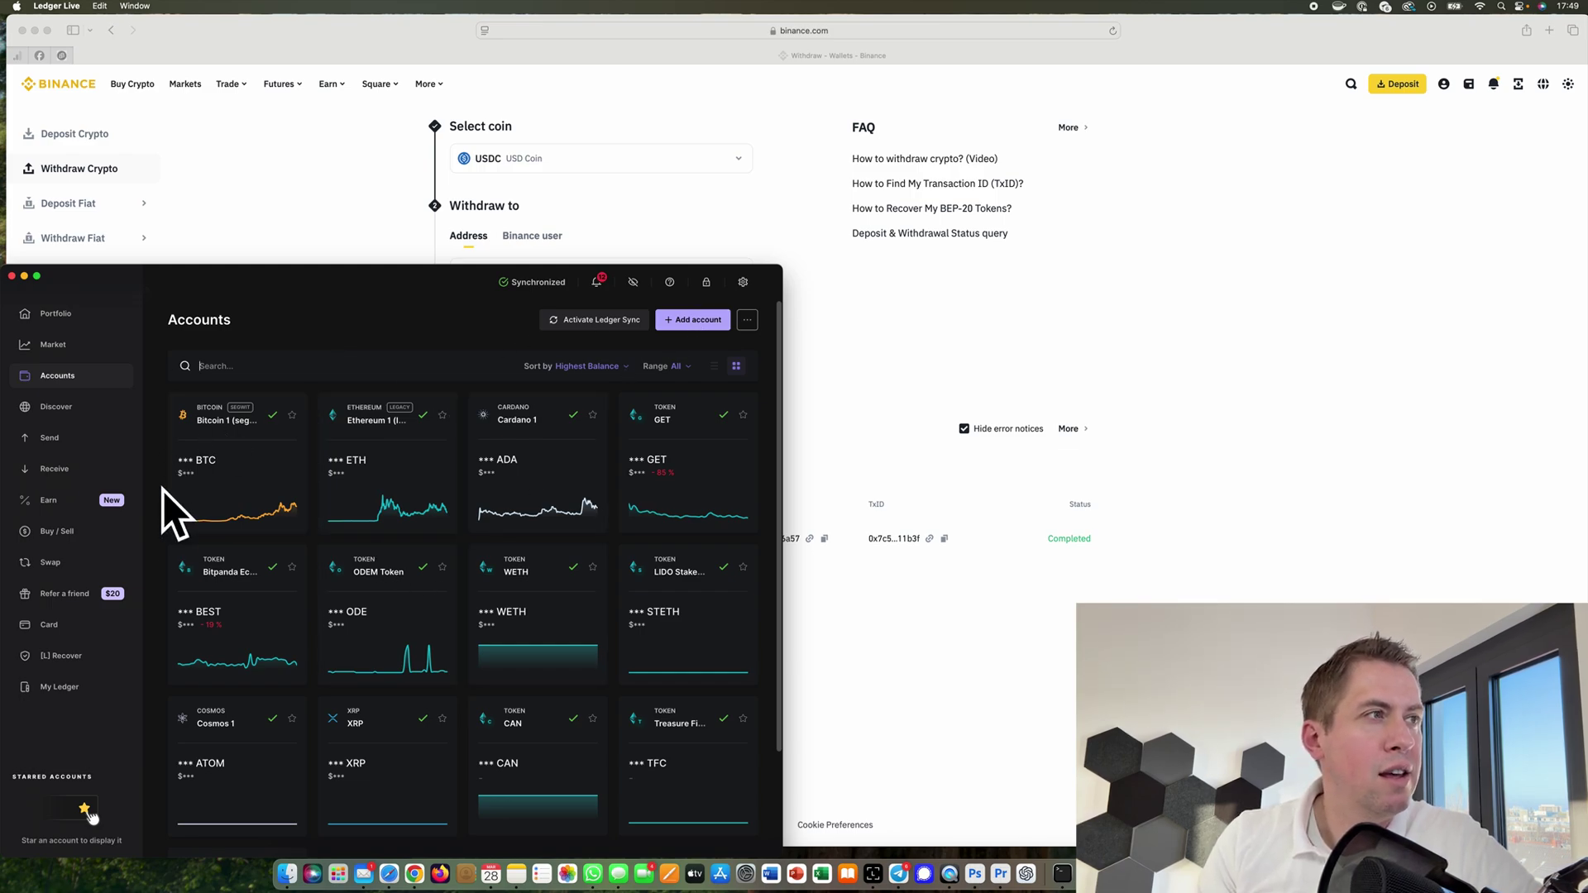
Search 'usdc' in Add account, pick USD Coin (USDC) on Ethereum, and start receiving it.
click(702, 325)
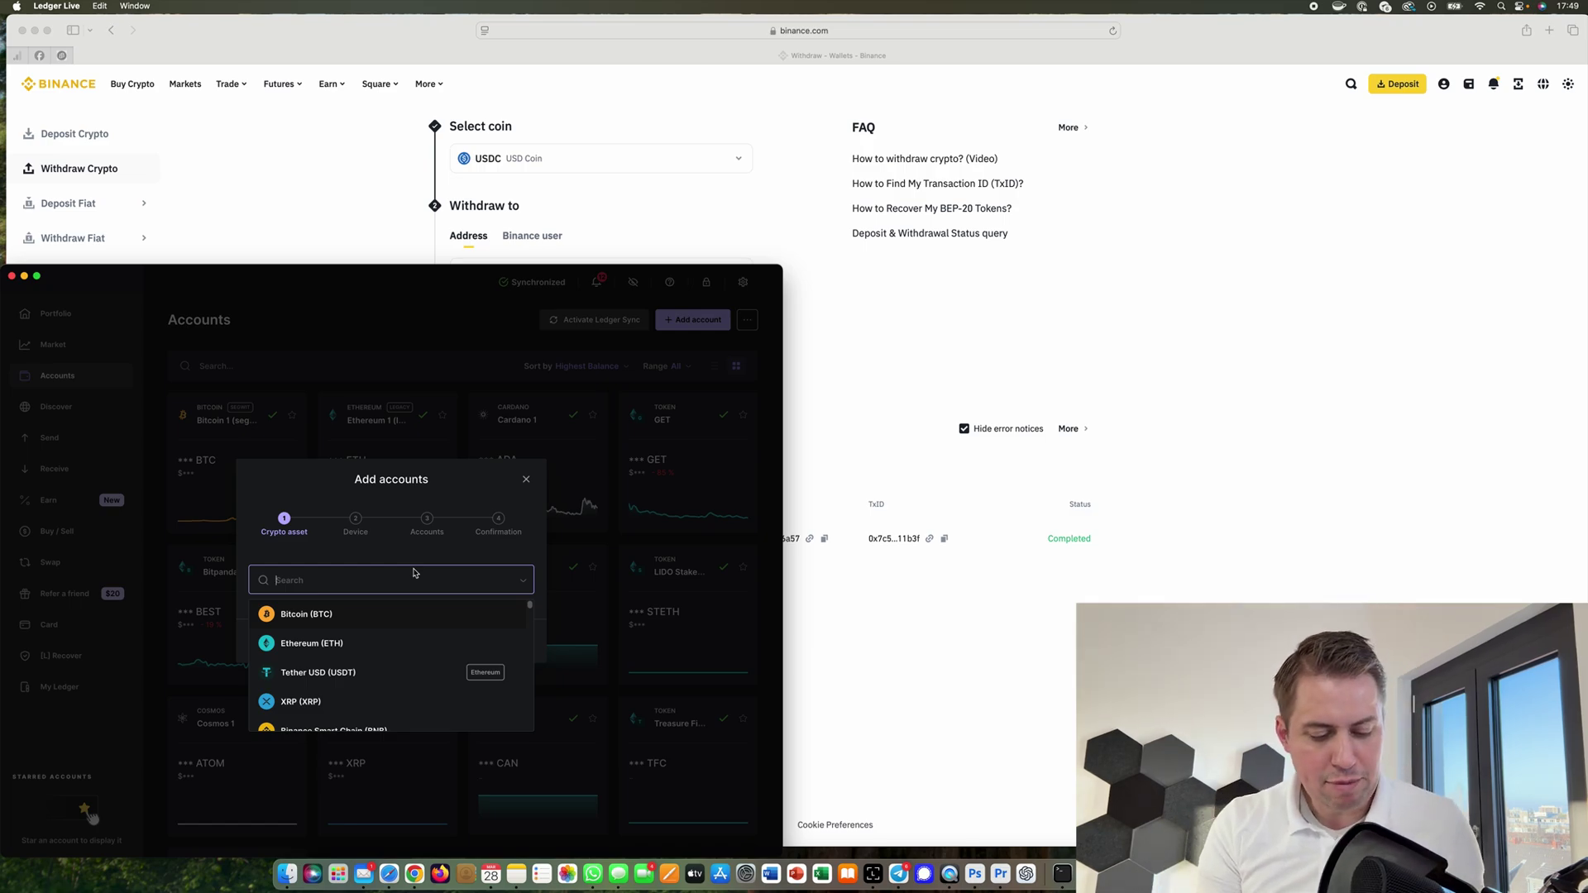
text(u)
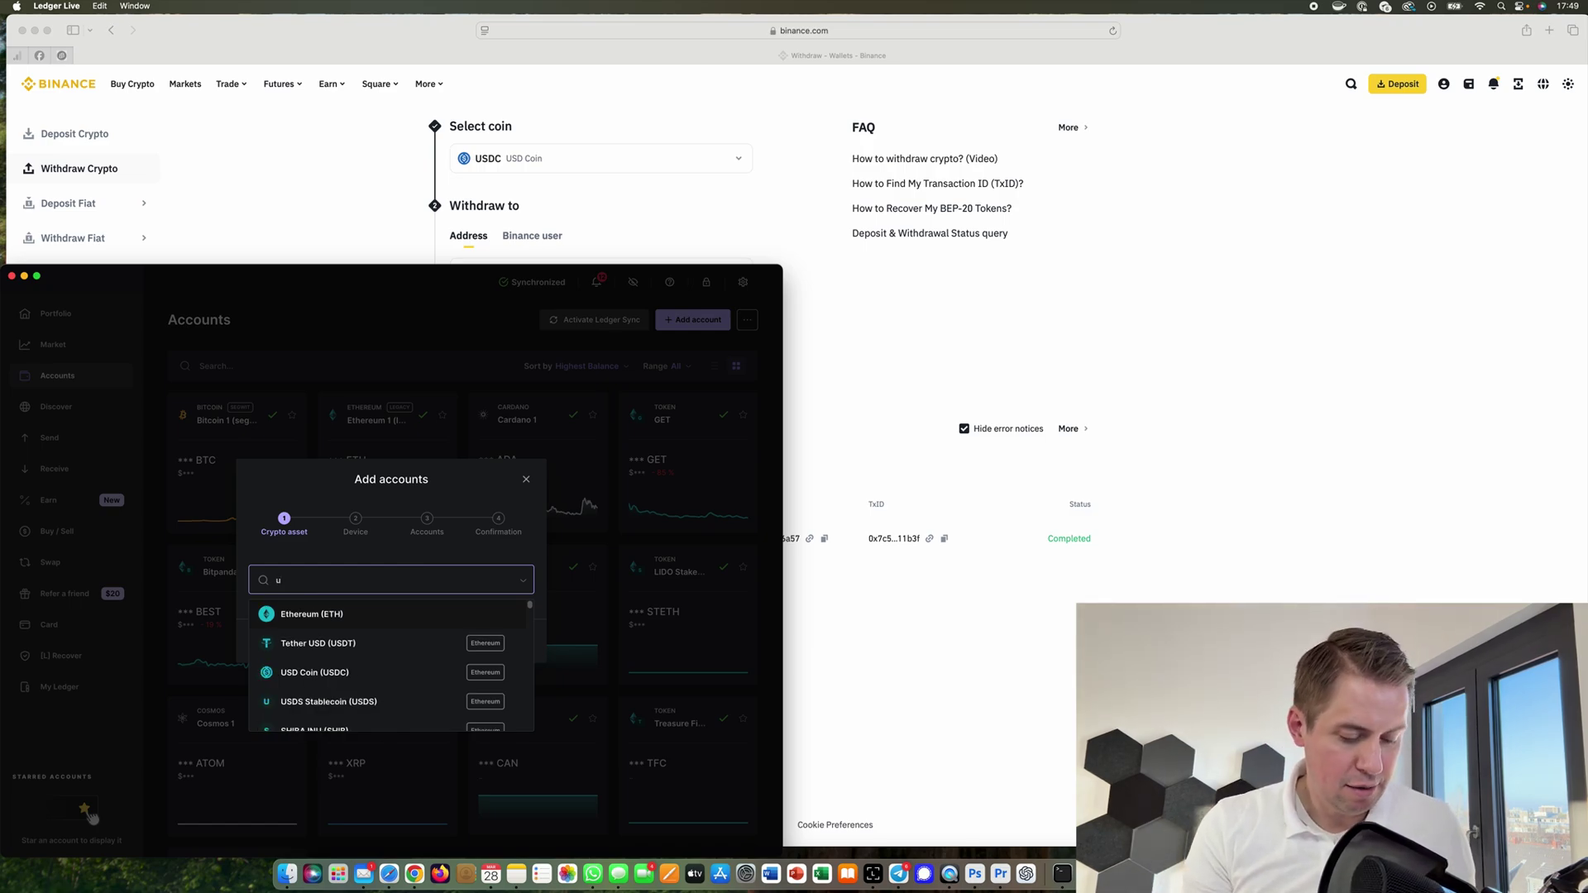
text(sdc)
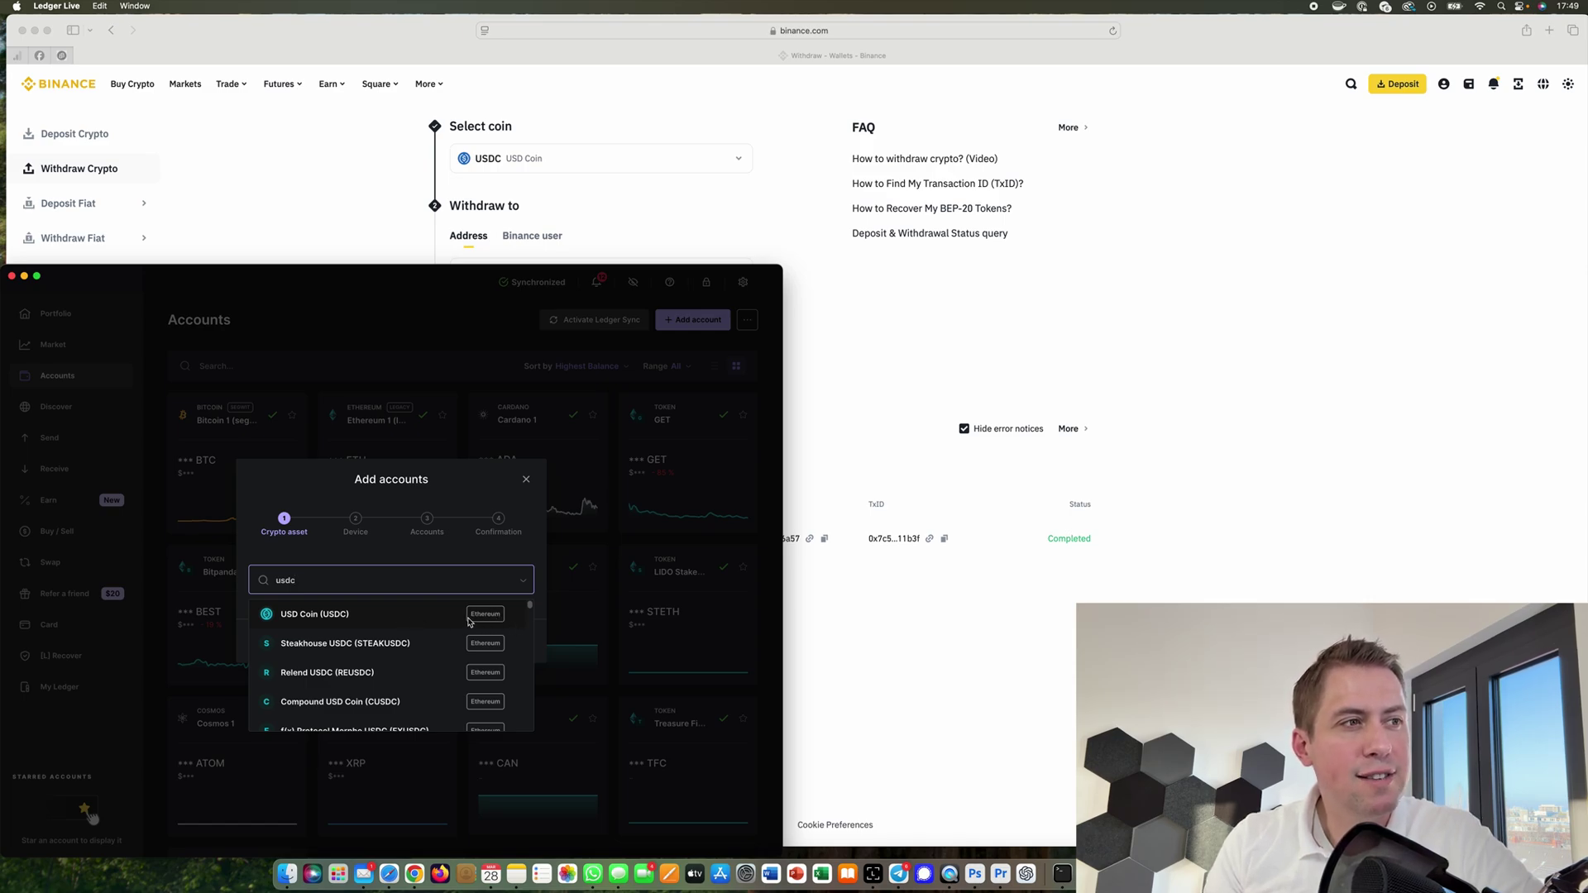
scroll(468, 629, down, 5)
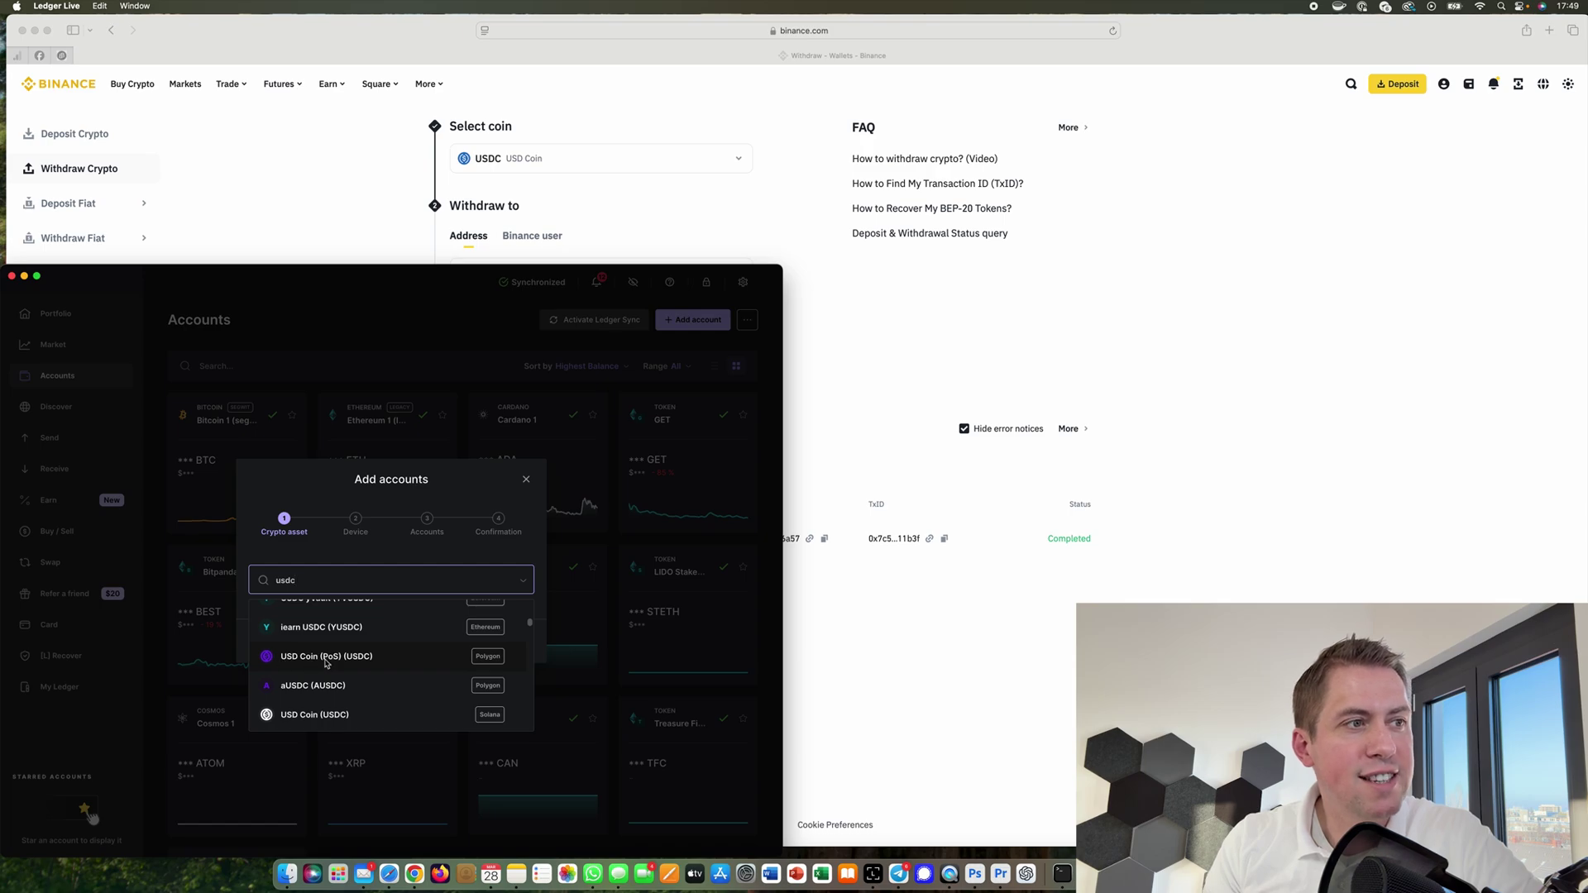
scroll(445, 672, down, 3)
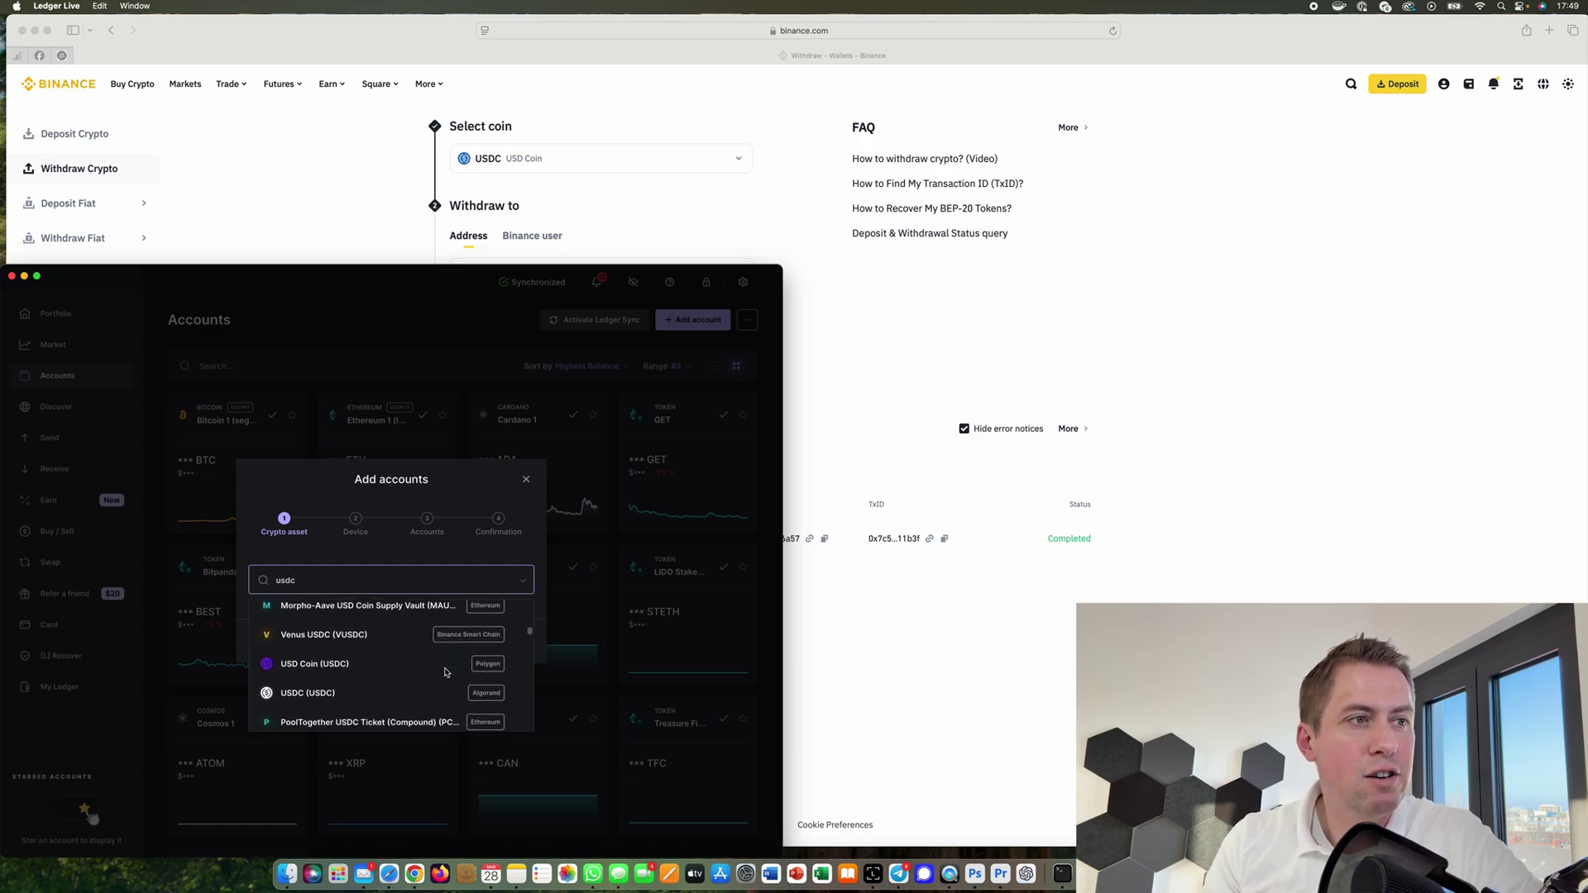
scroll(445, 672, up, 8)
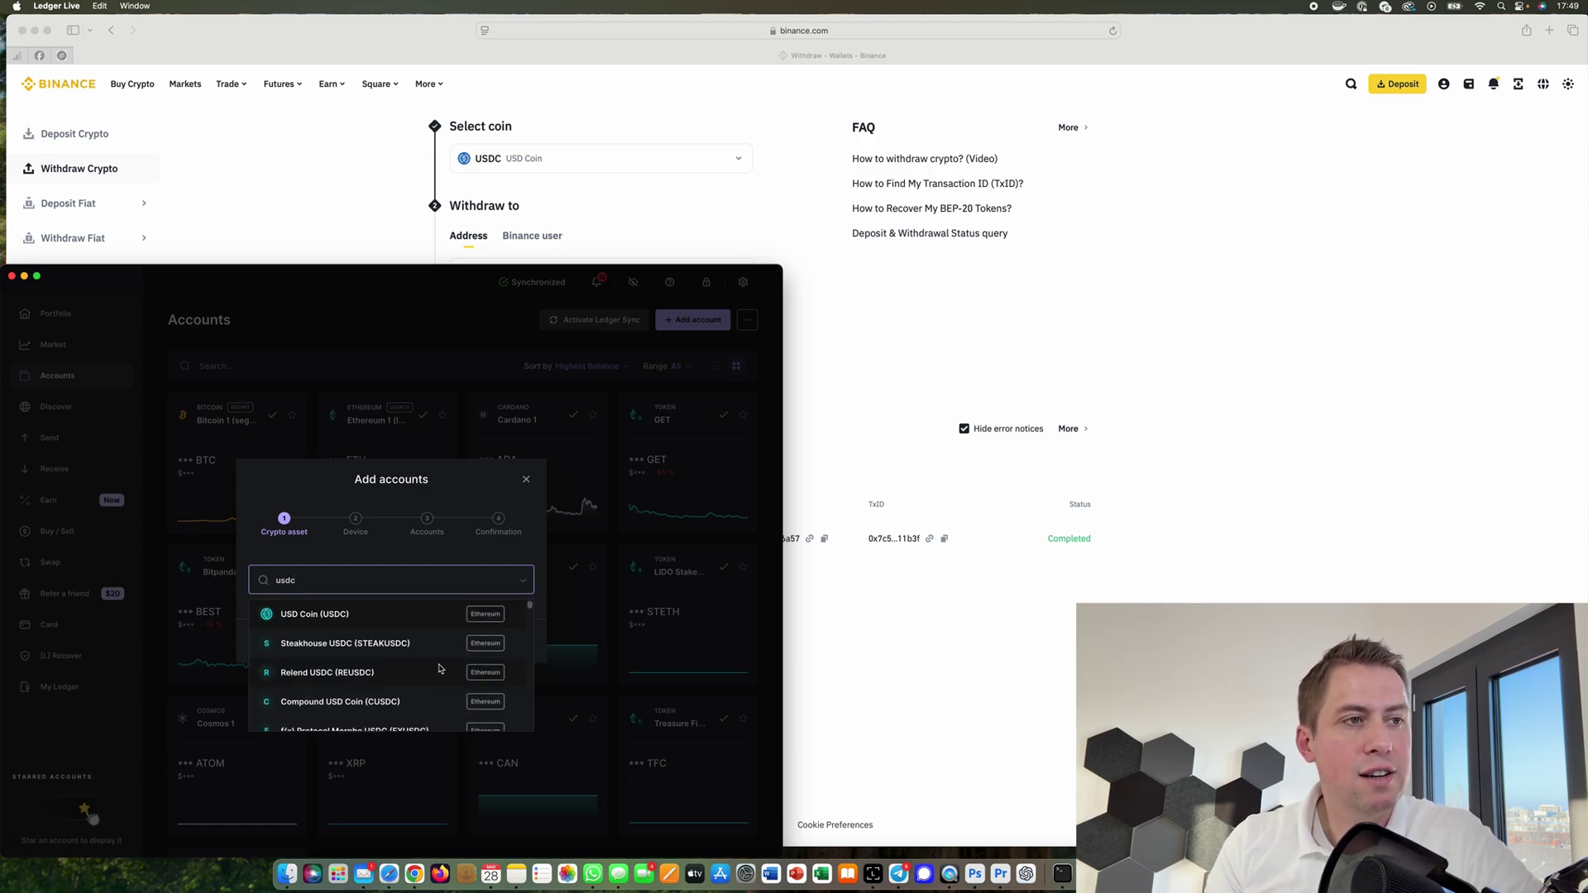
scroll(445, 672, down, 2)
scroll(441, 668, up, 2)
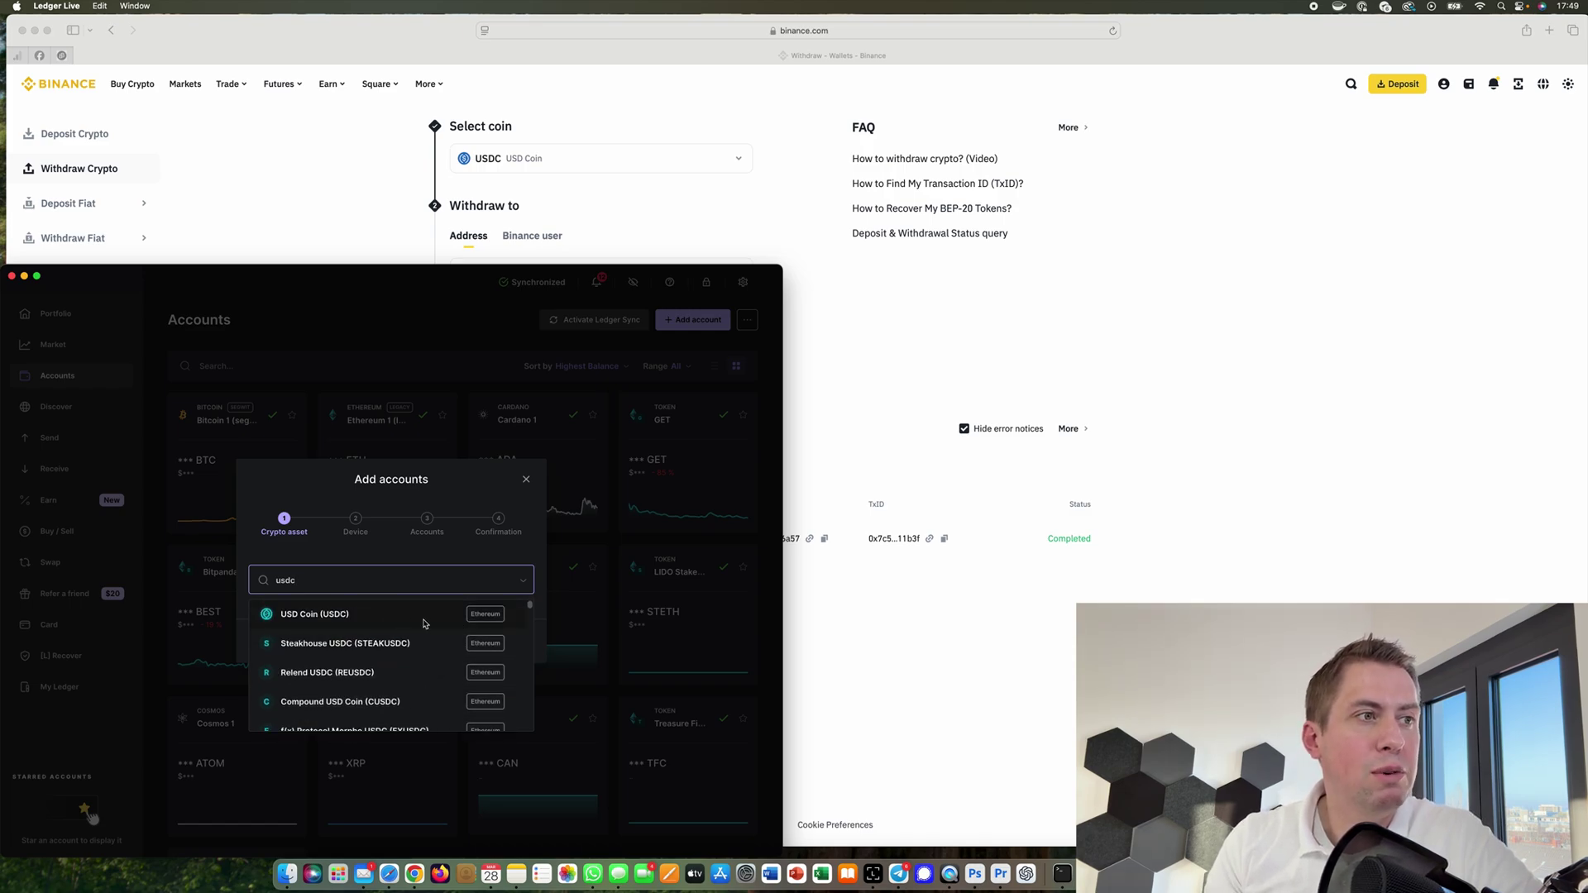
click(425, 621)
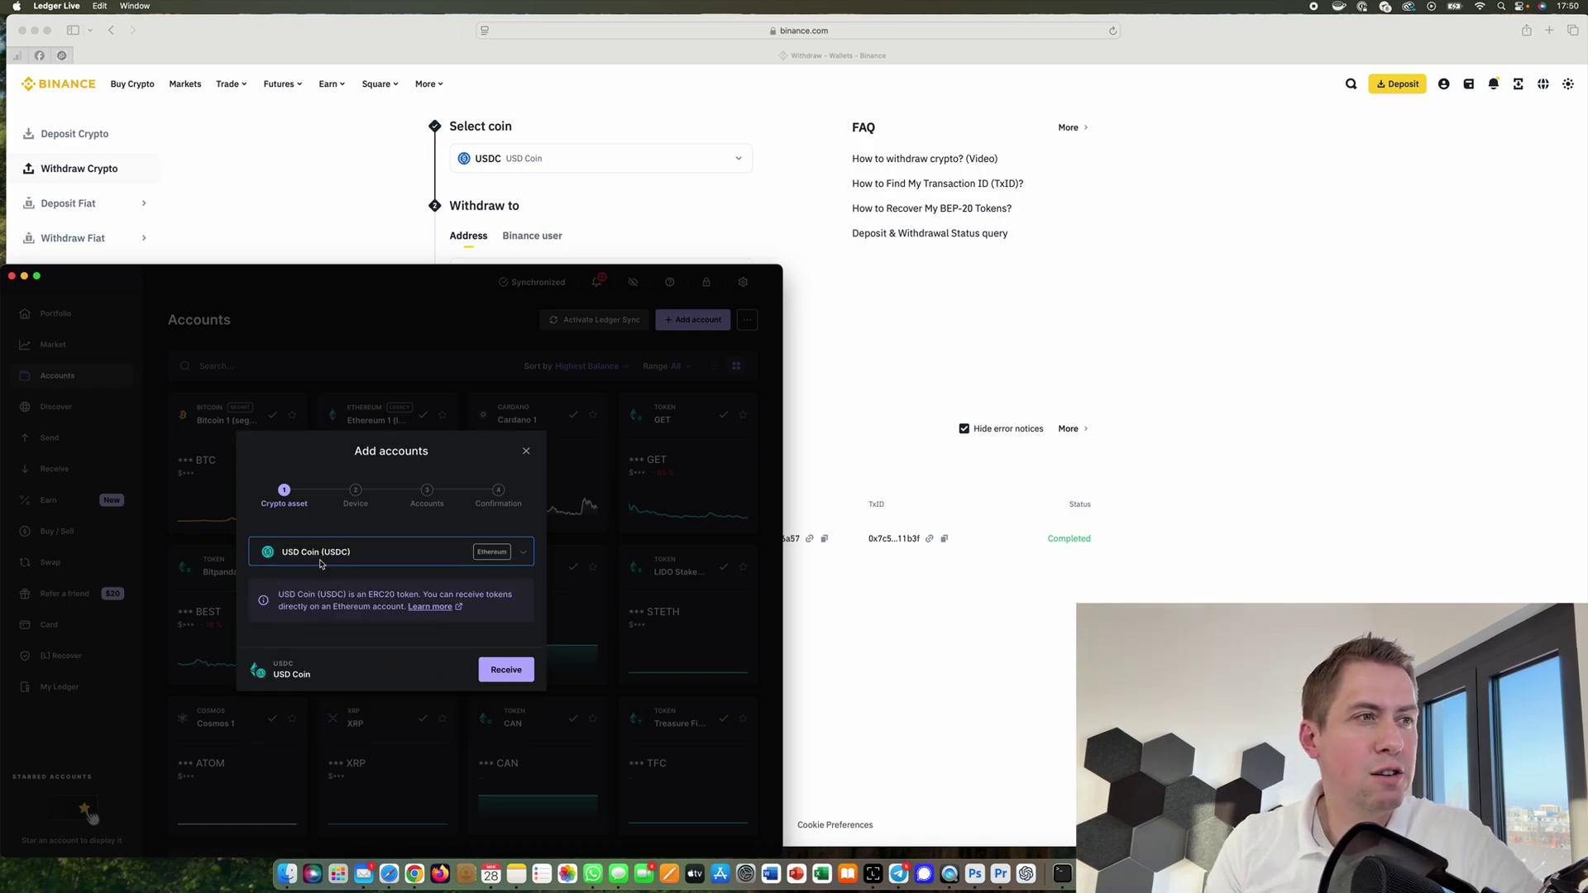
click(506, 671)
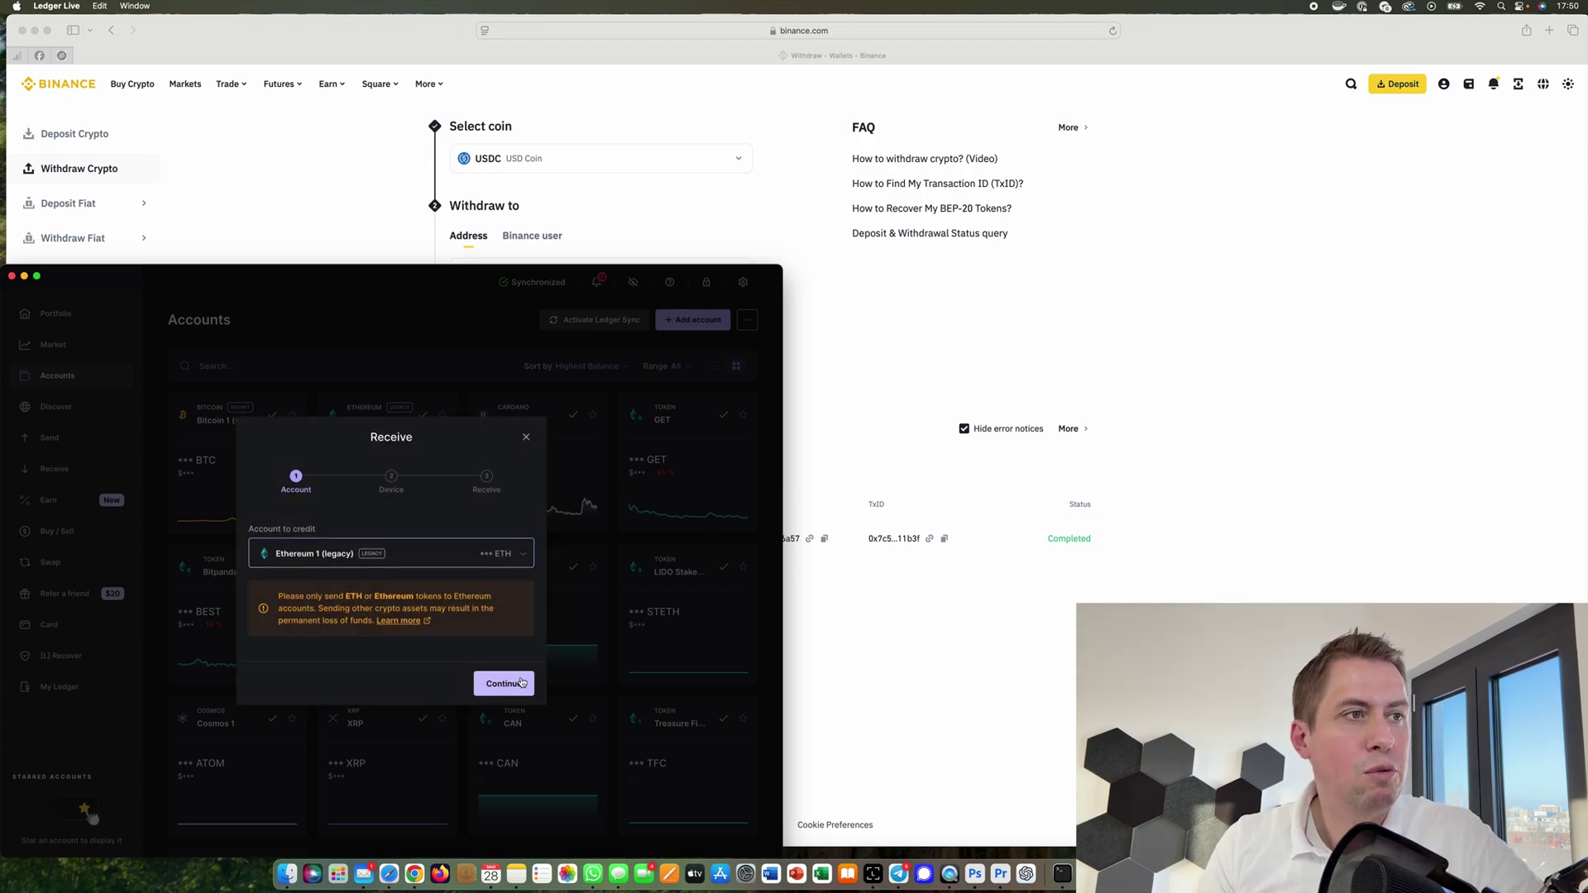
Connect the unlocked Ledger device and copy the Ethereum 1 (legacy) receive address.
click(504, 683)
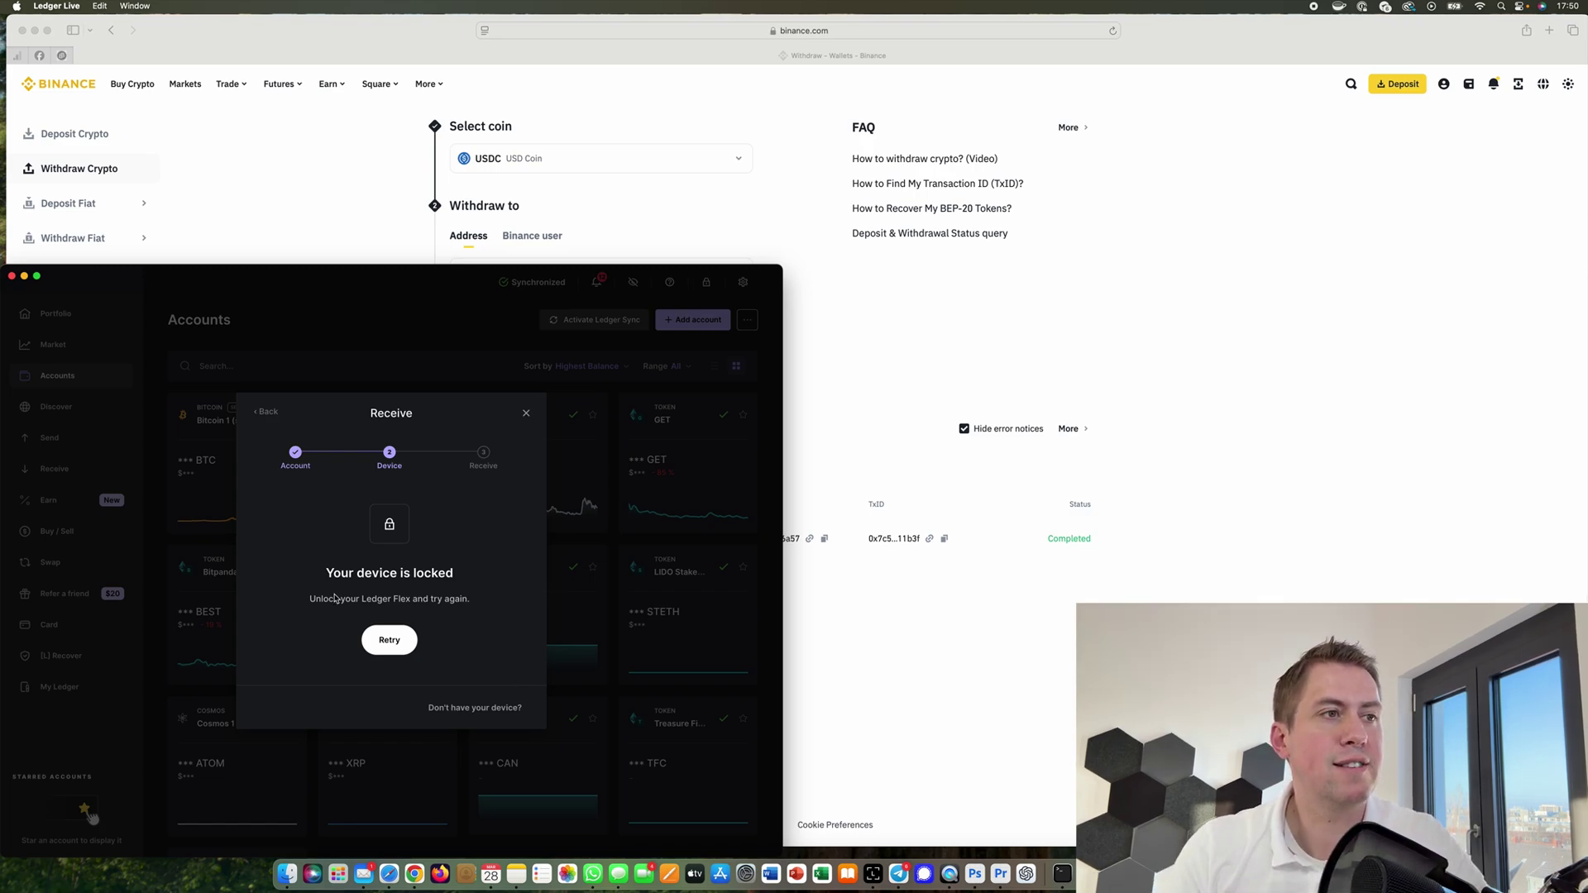
click(386, 648)
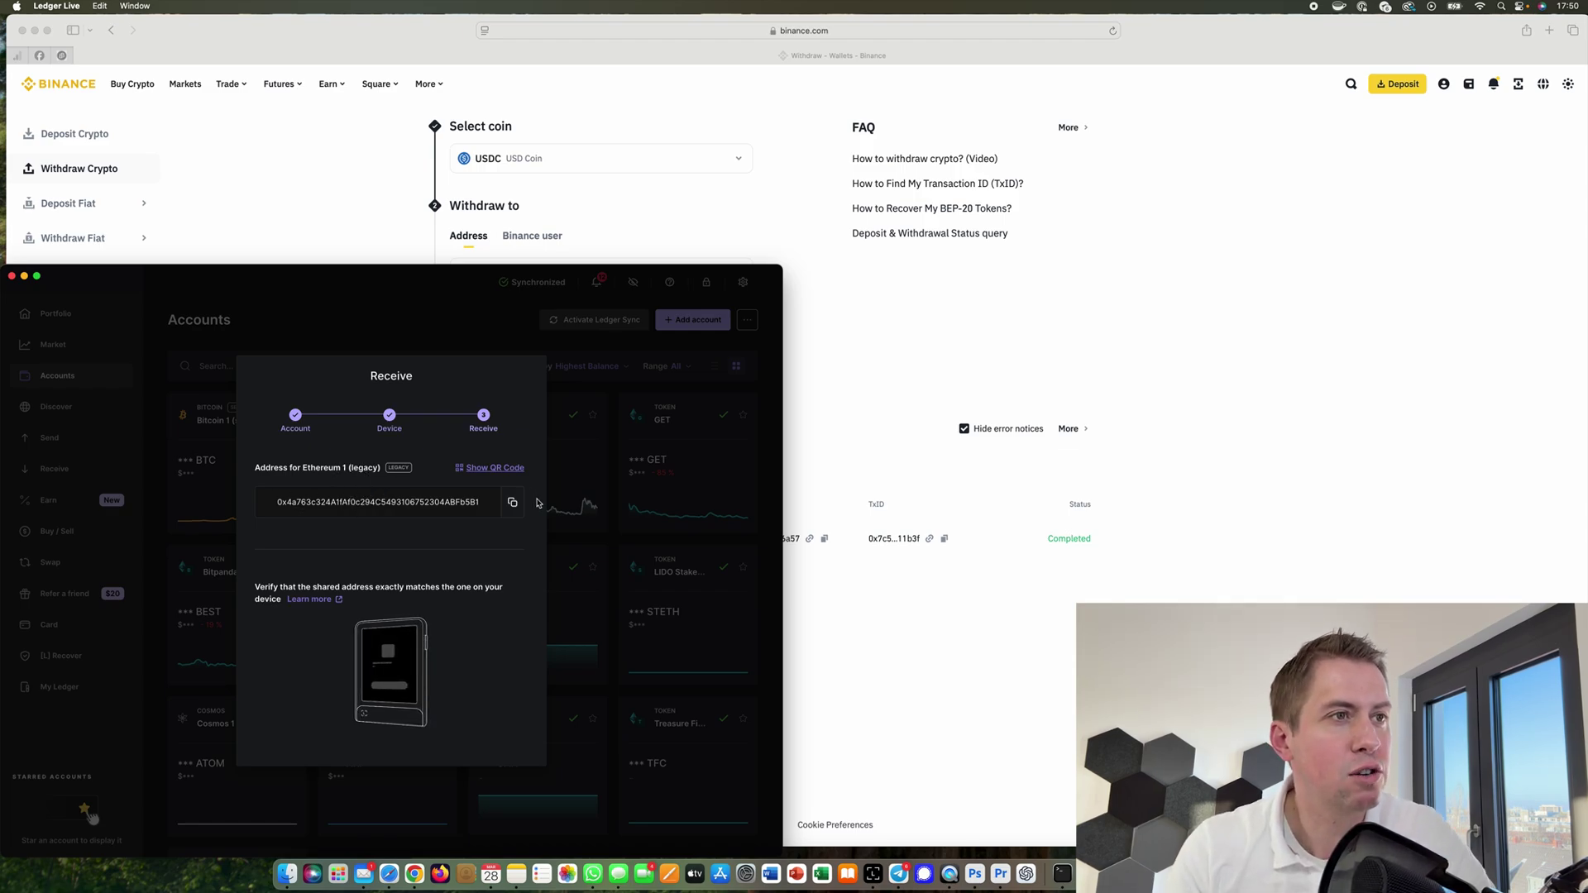
click(513, 503)
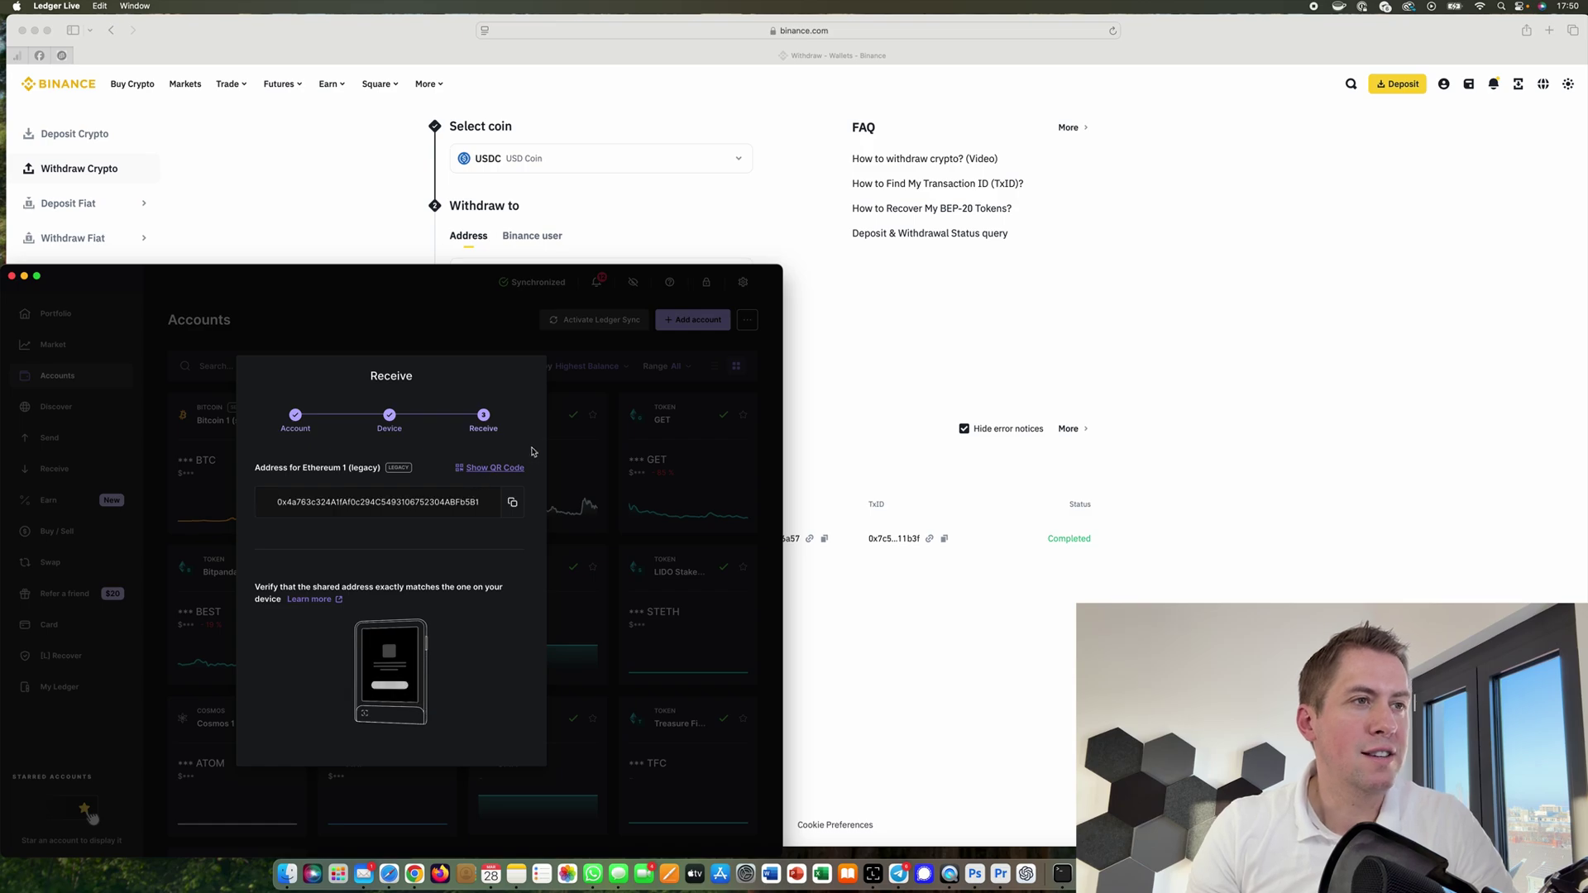
Paste the Ledger Ethereum address as the Binance withdrawal address and compare it with Ledger Live.
click(485, 259)
right_click(497, 273)
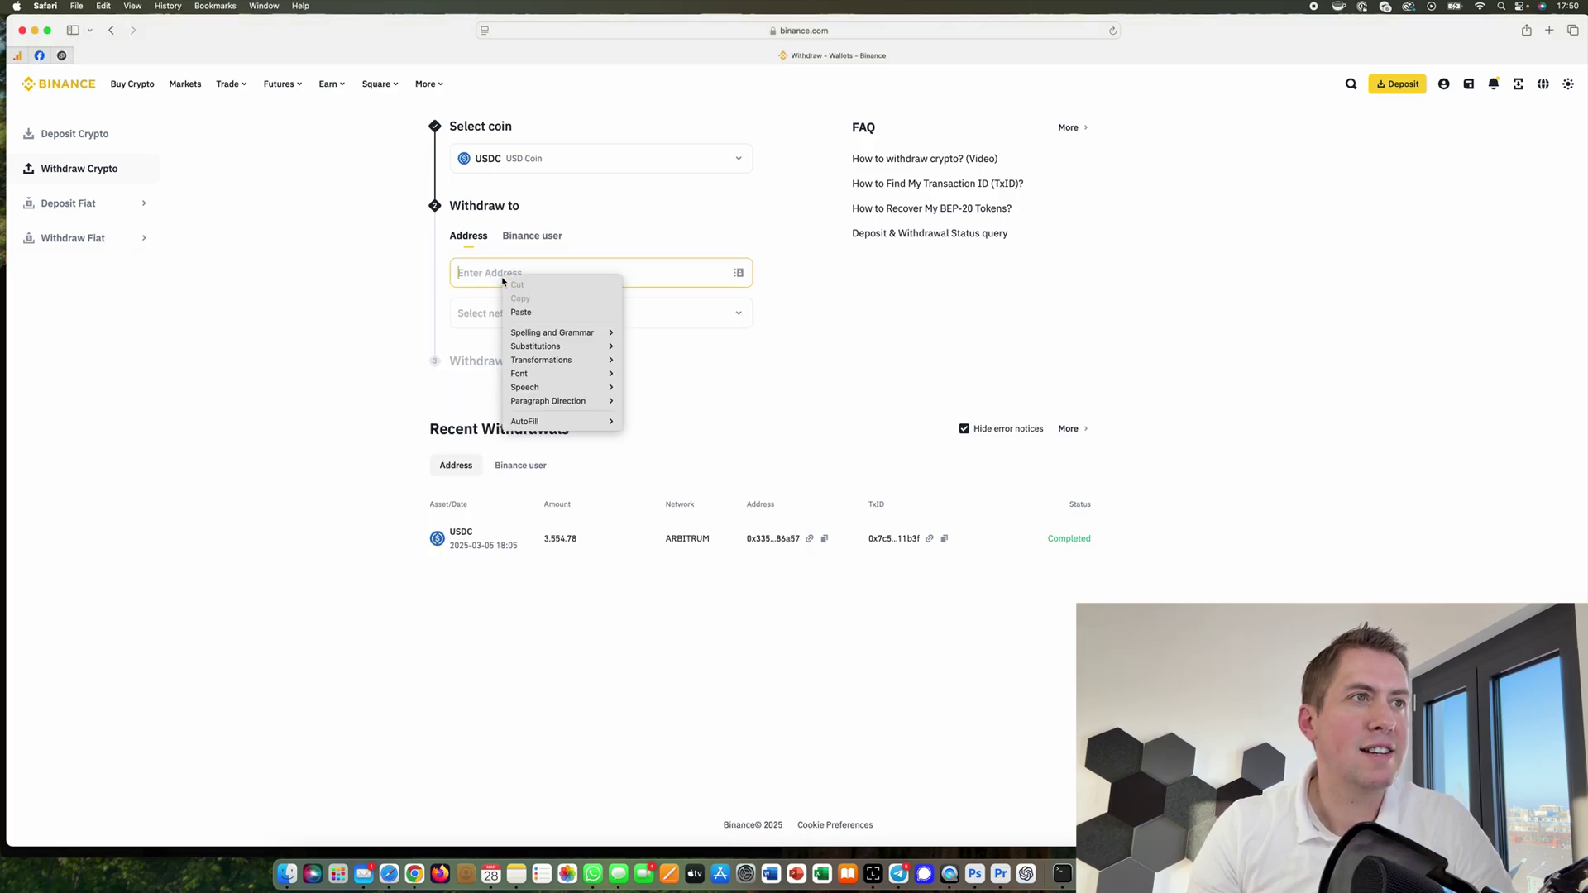
click(551, 313)
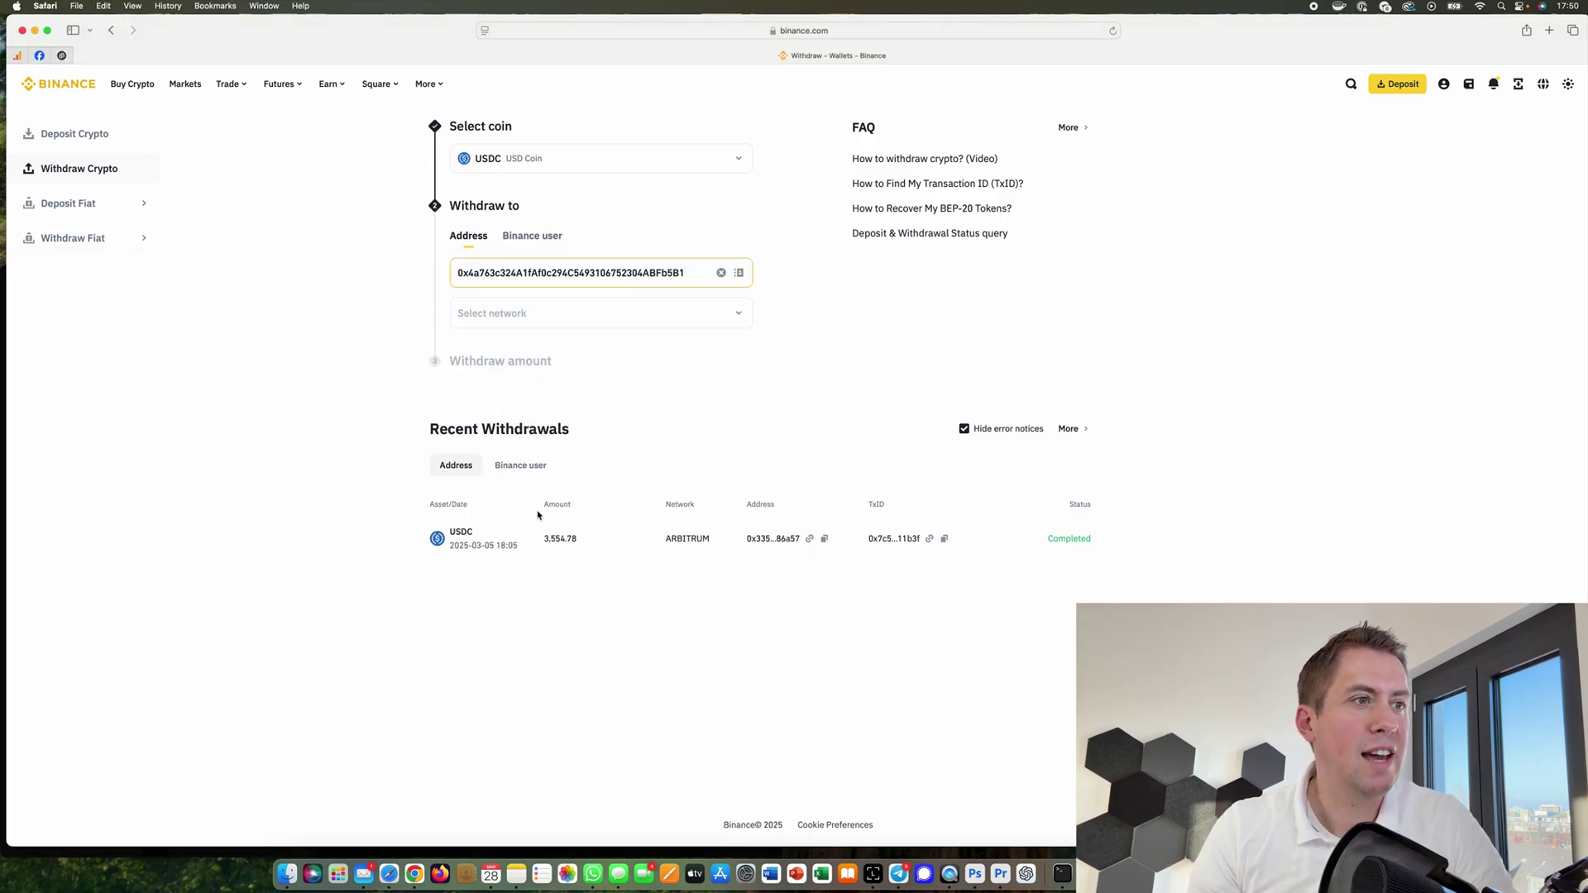
click(108, 849)
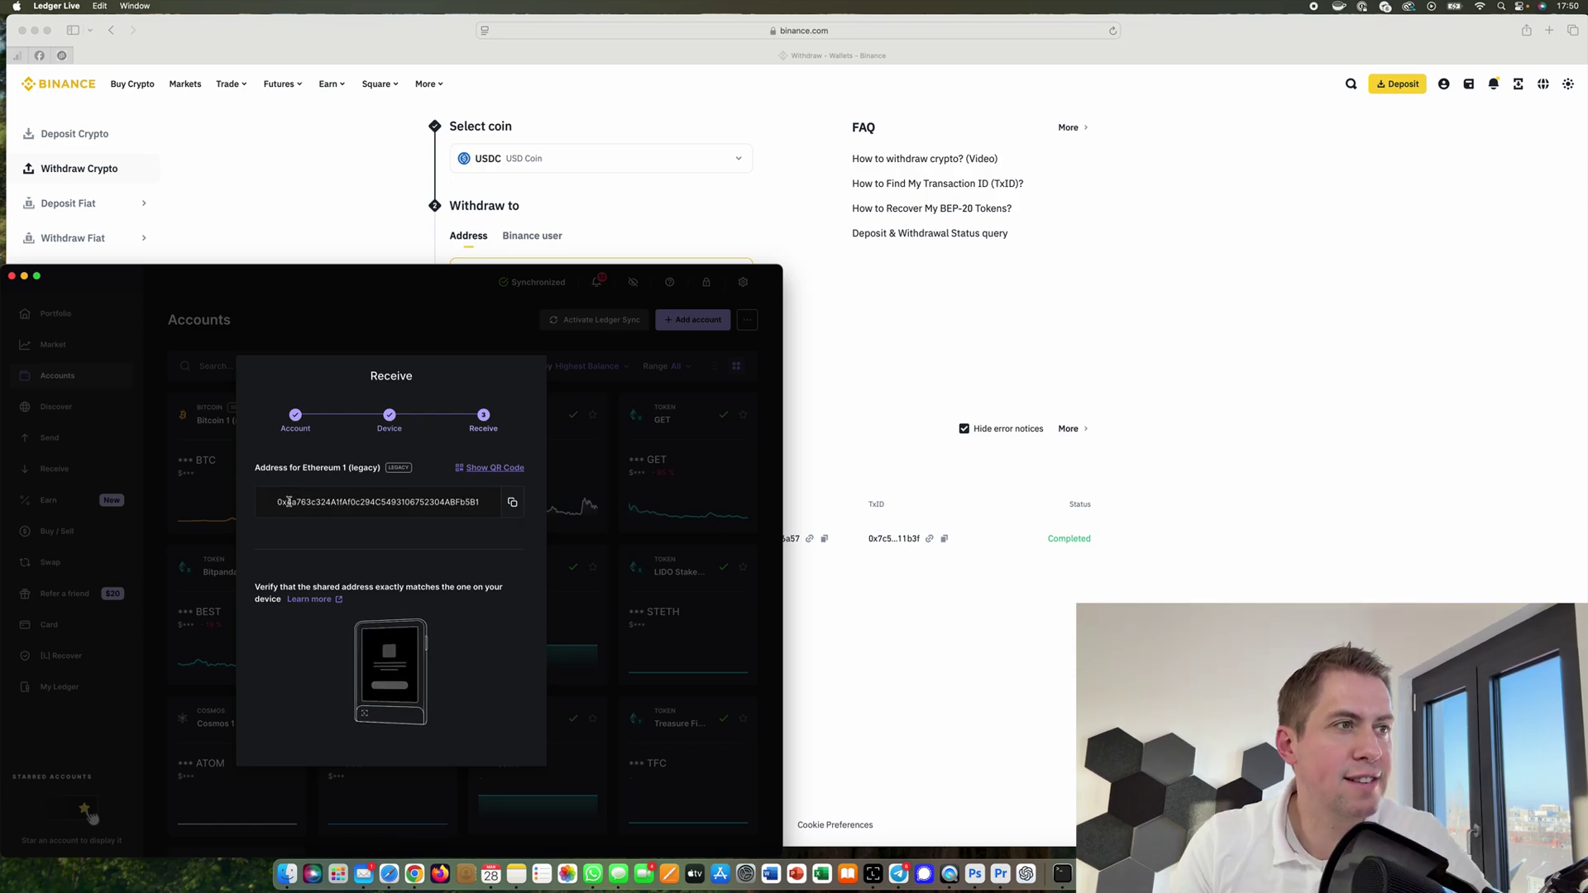
click(864, 320)
key(super+v)
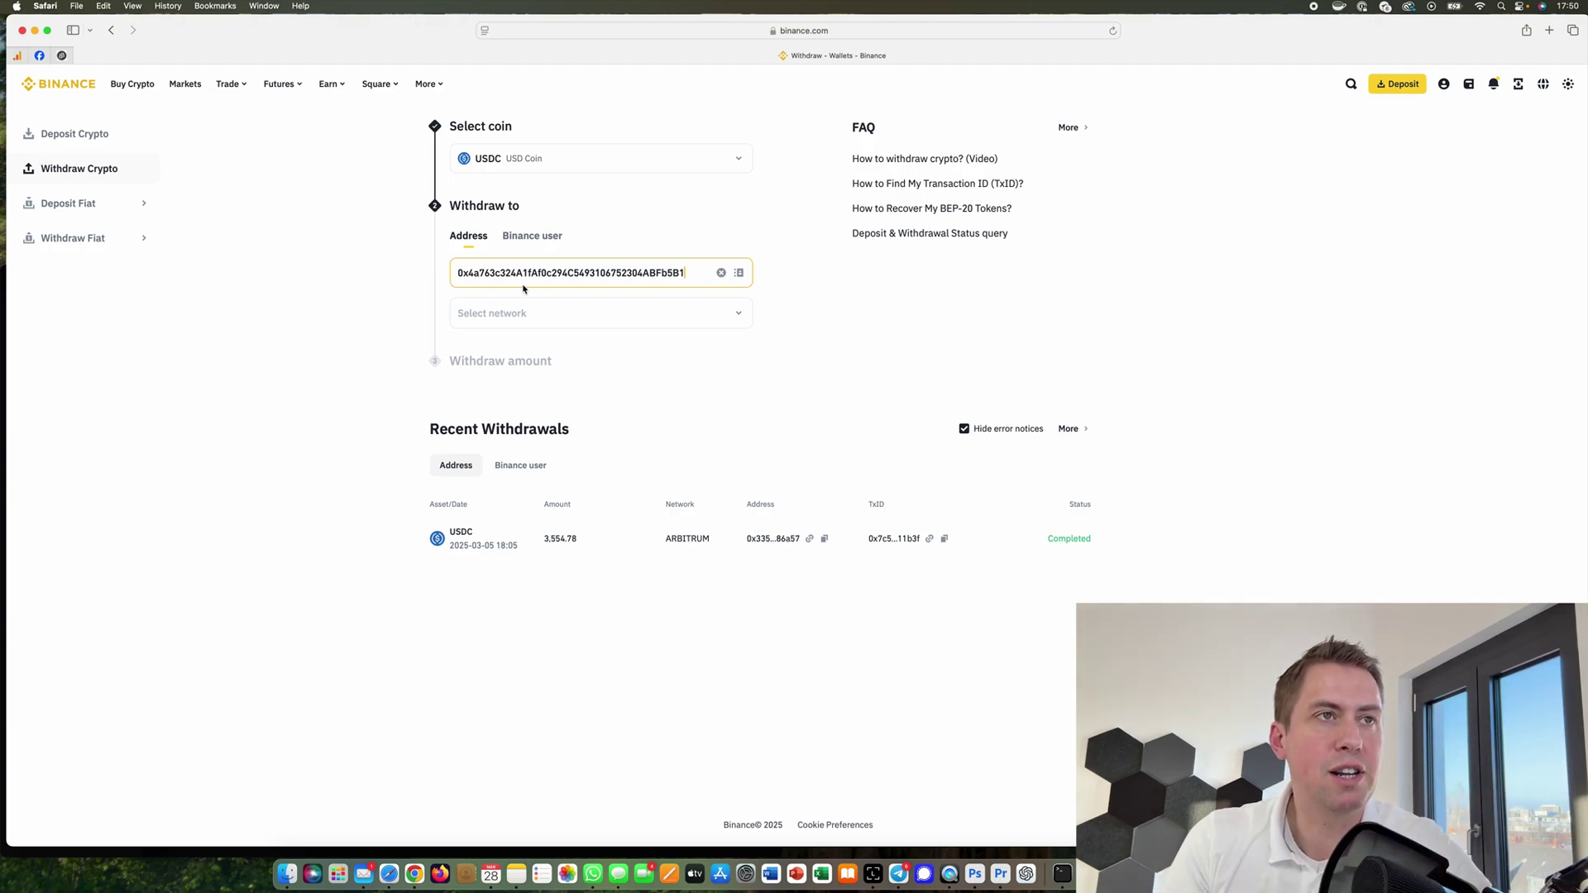
click(538, 315)
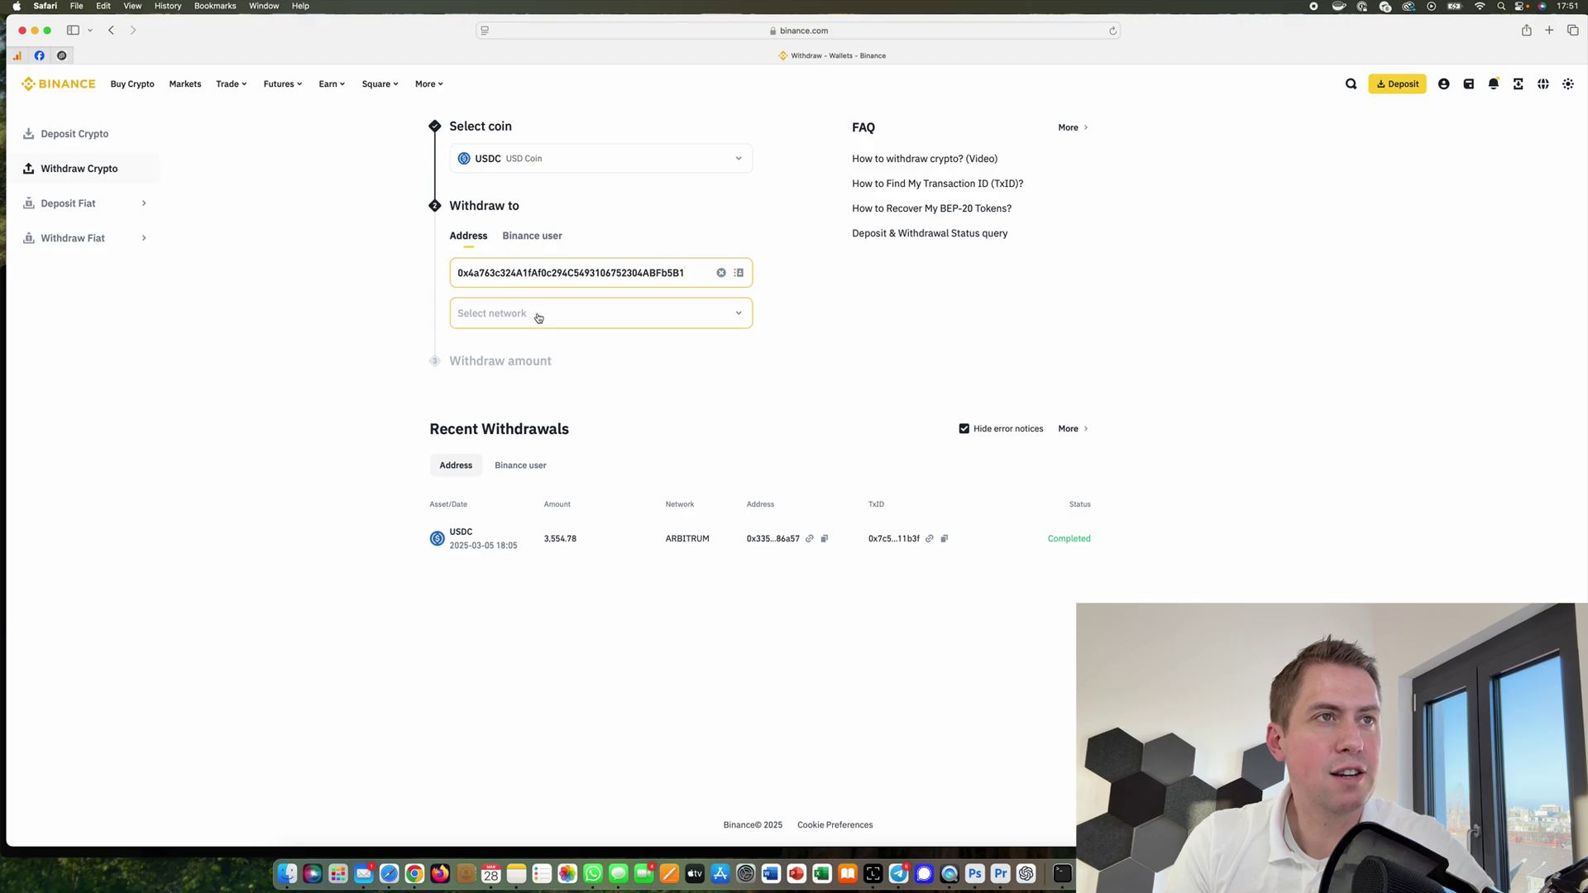
Choose the Ethereum (ERC20) network and set the amount to the maximum 3922.185551 USDC.
click(590, 315)
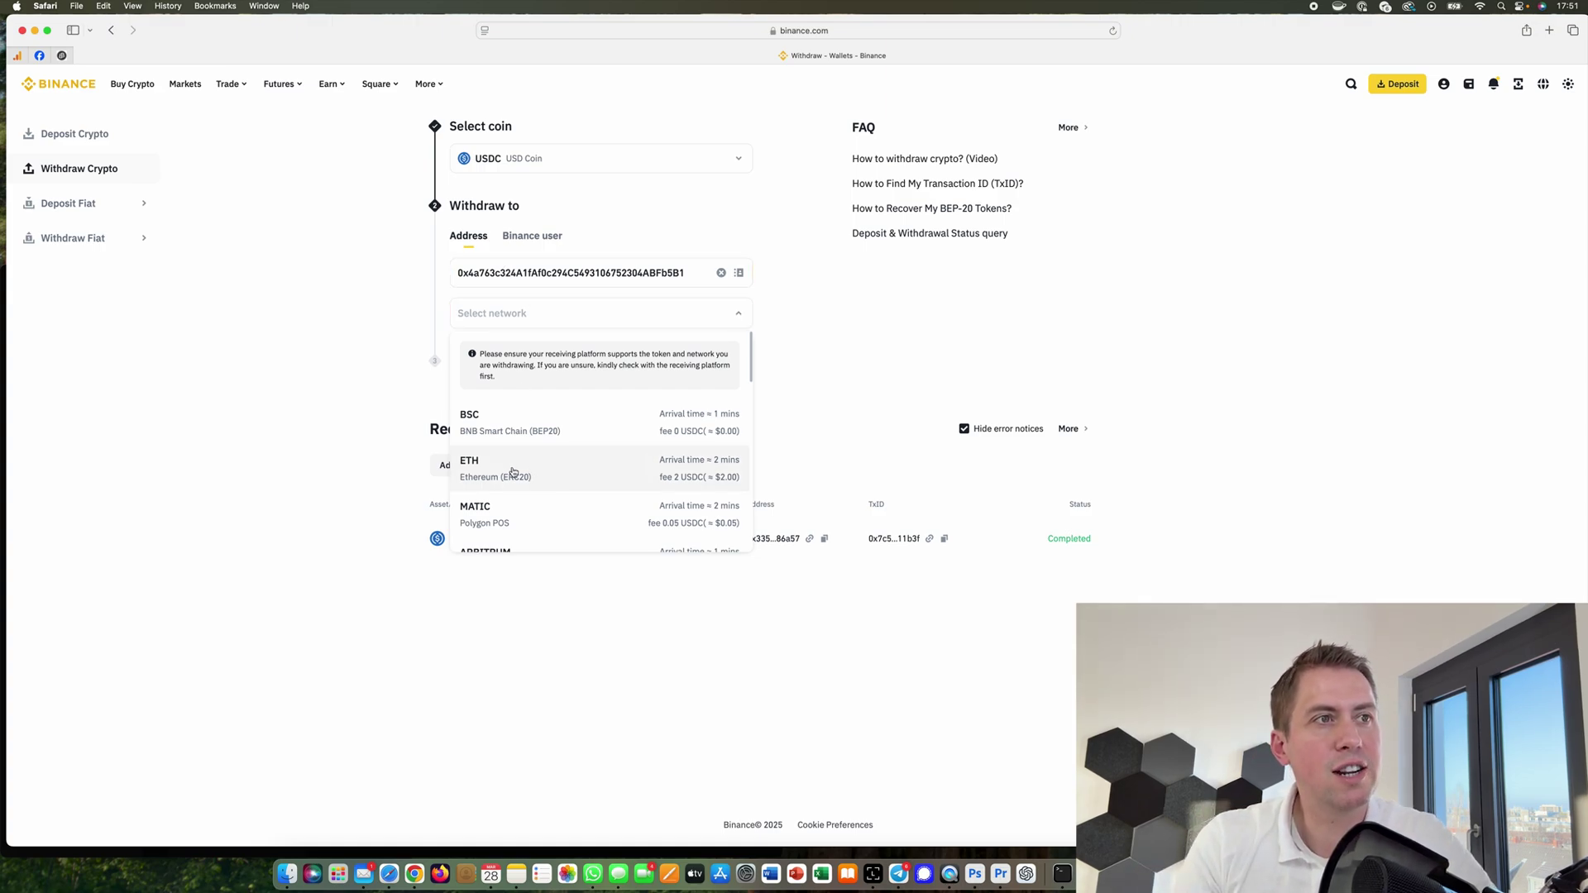
click(477, 470)
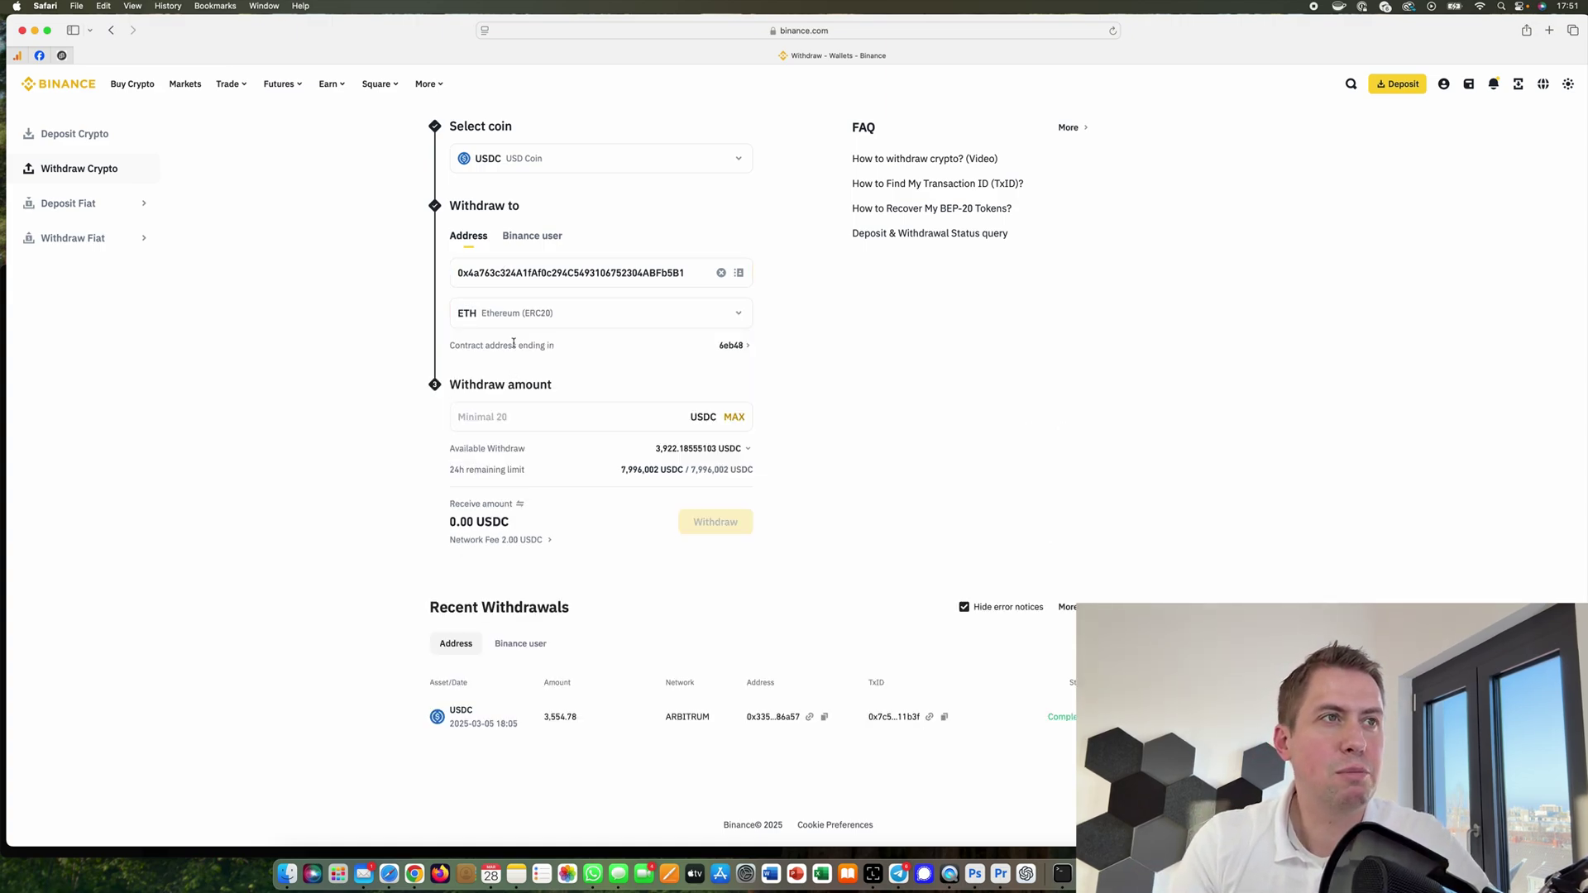
click(594, 418)
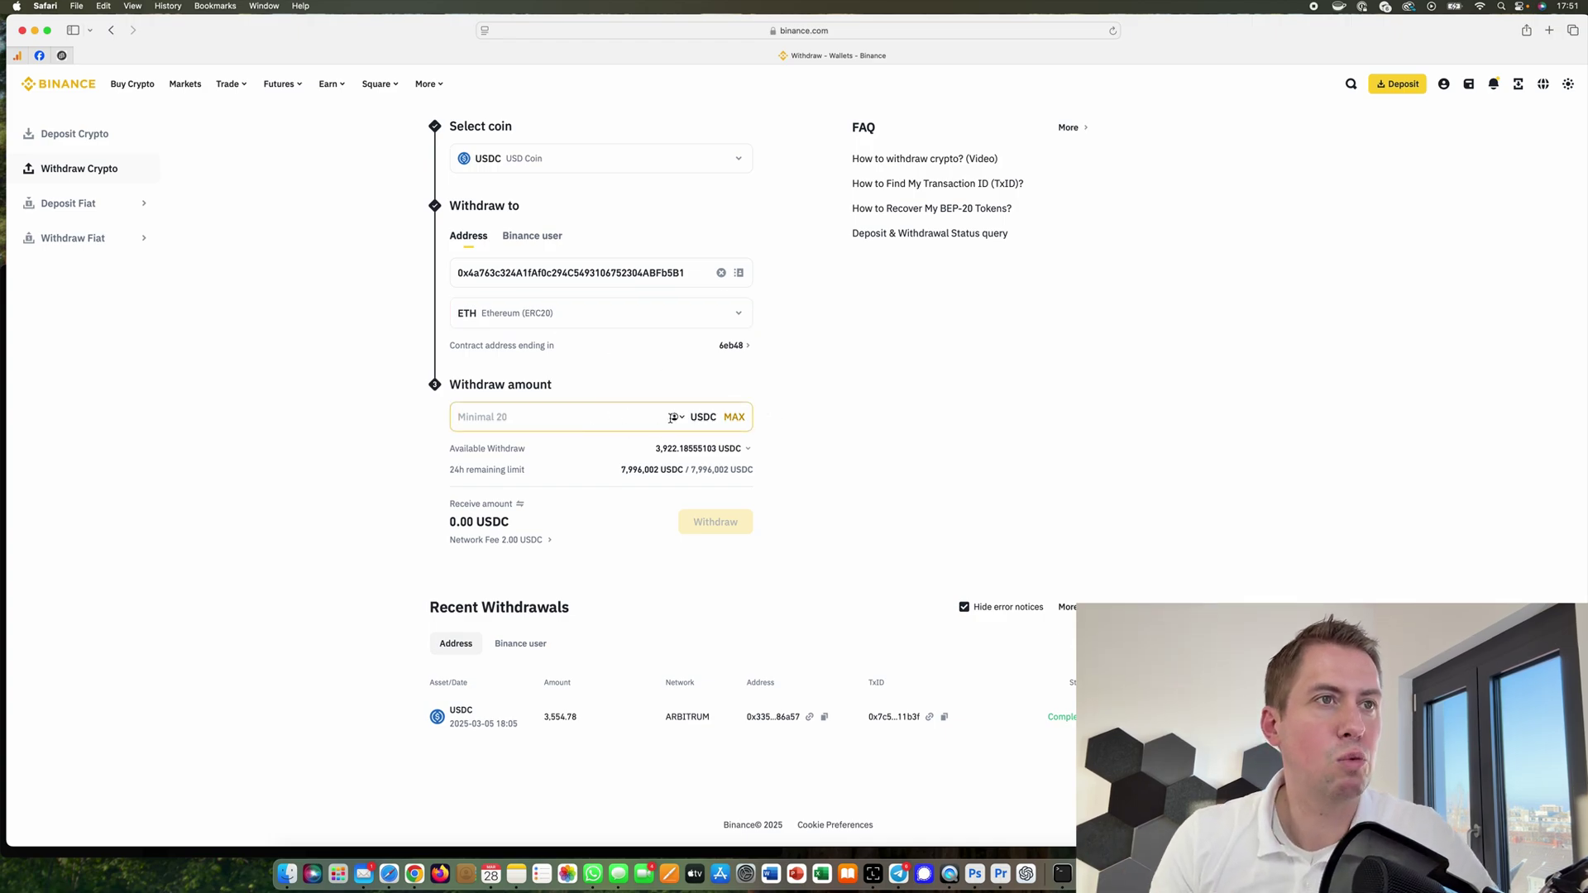
click(734, 417)
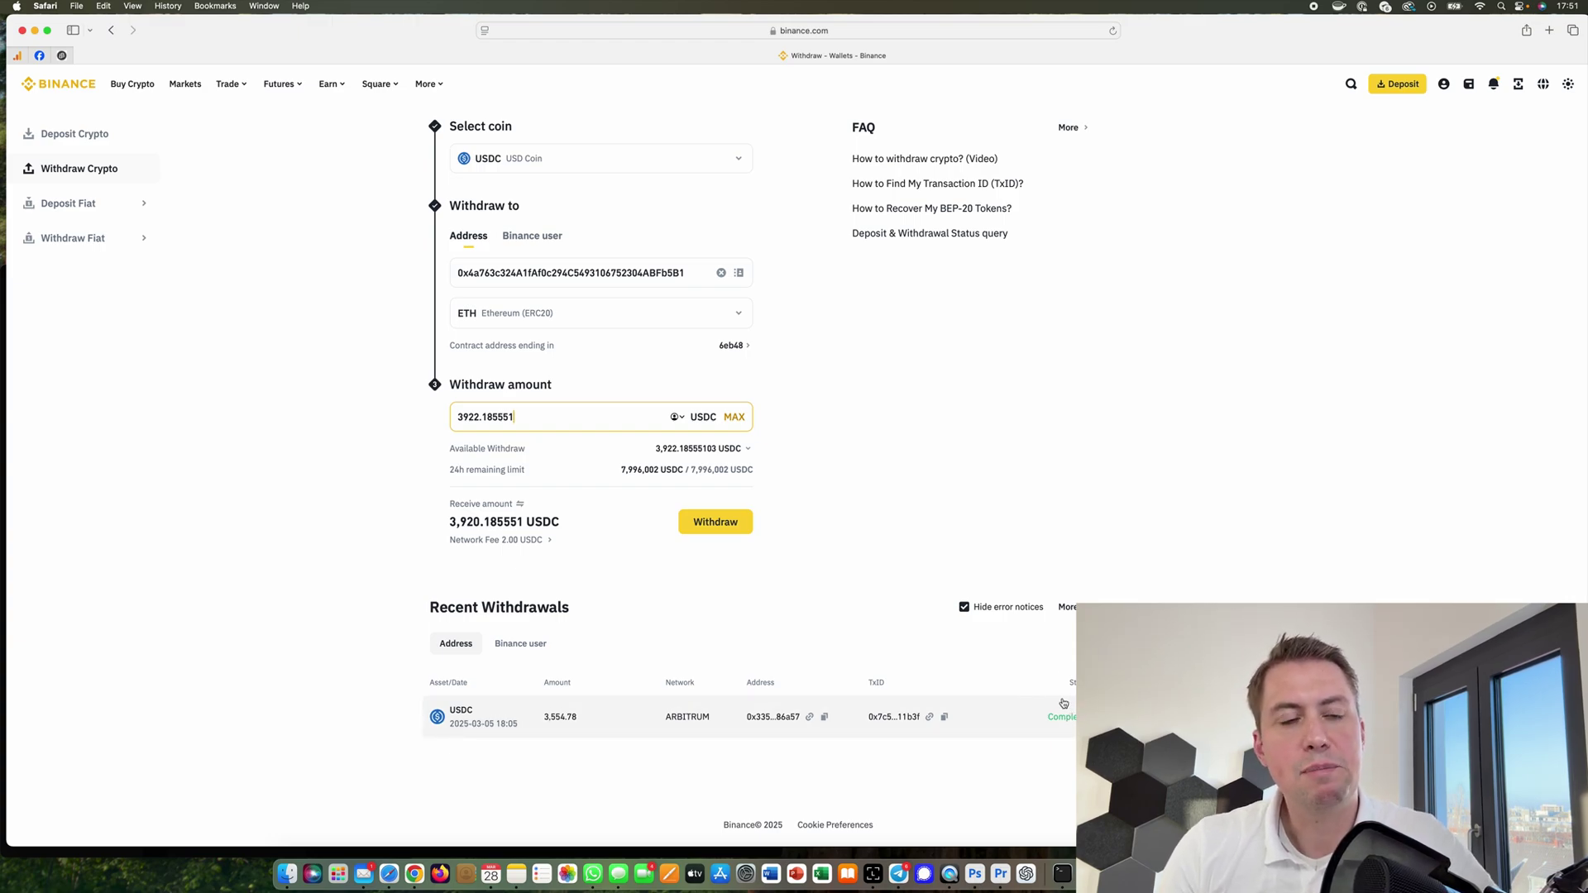
Switch to Ledger Live, which confirms the receive address was shared securely.
key(super+Tab)
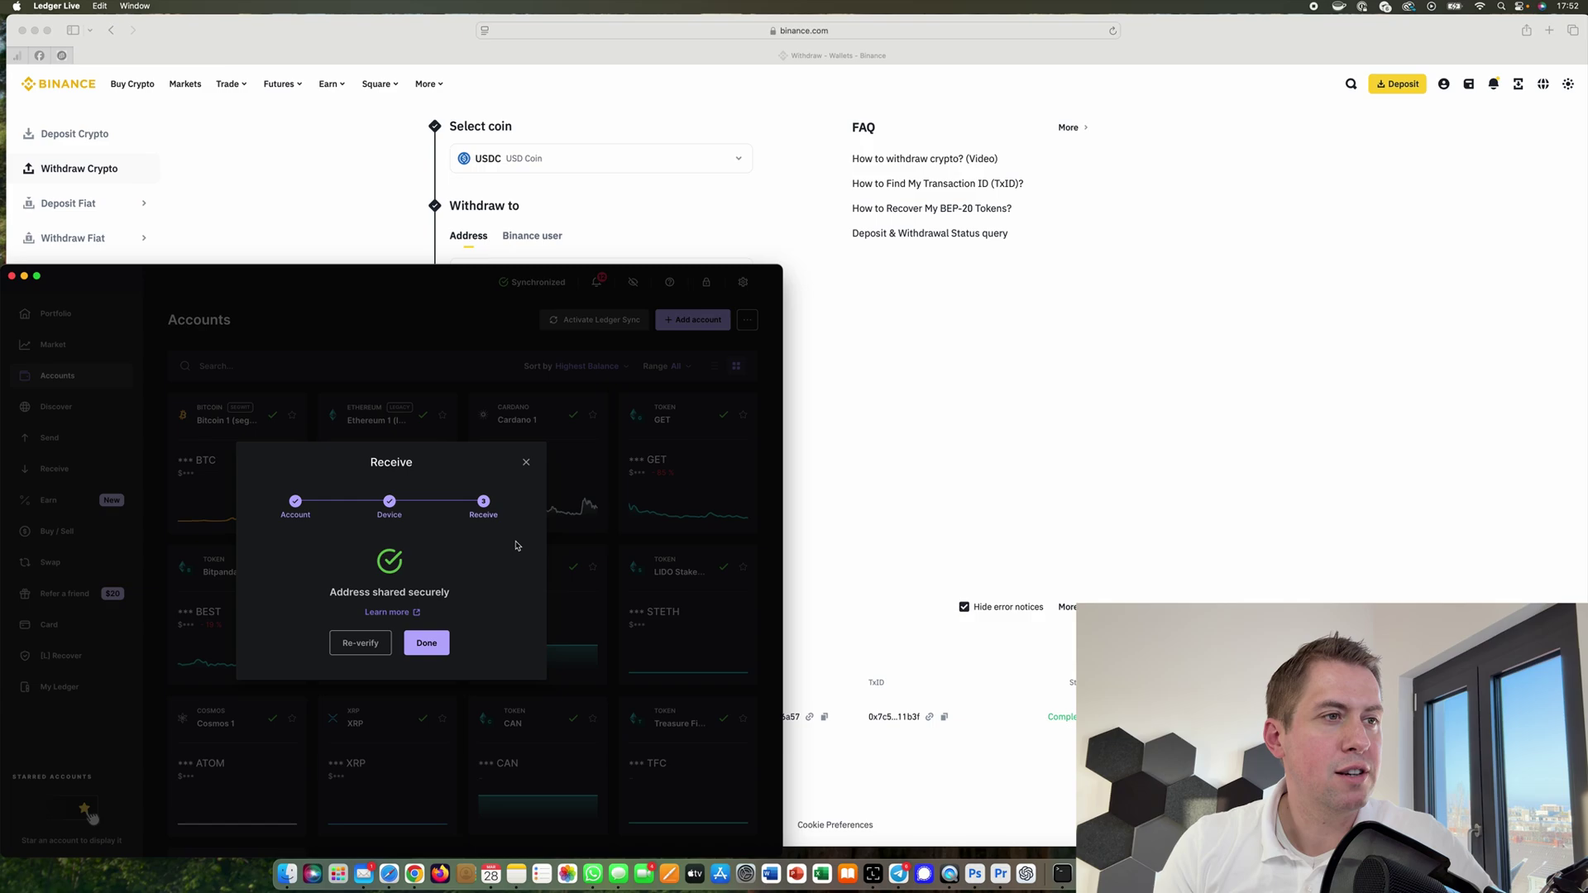
Finish the receive flow, start a Send from Ethereum 1 (legacy), then return to Binance.
click(526, 460)
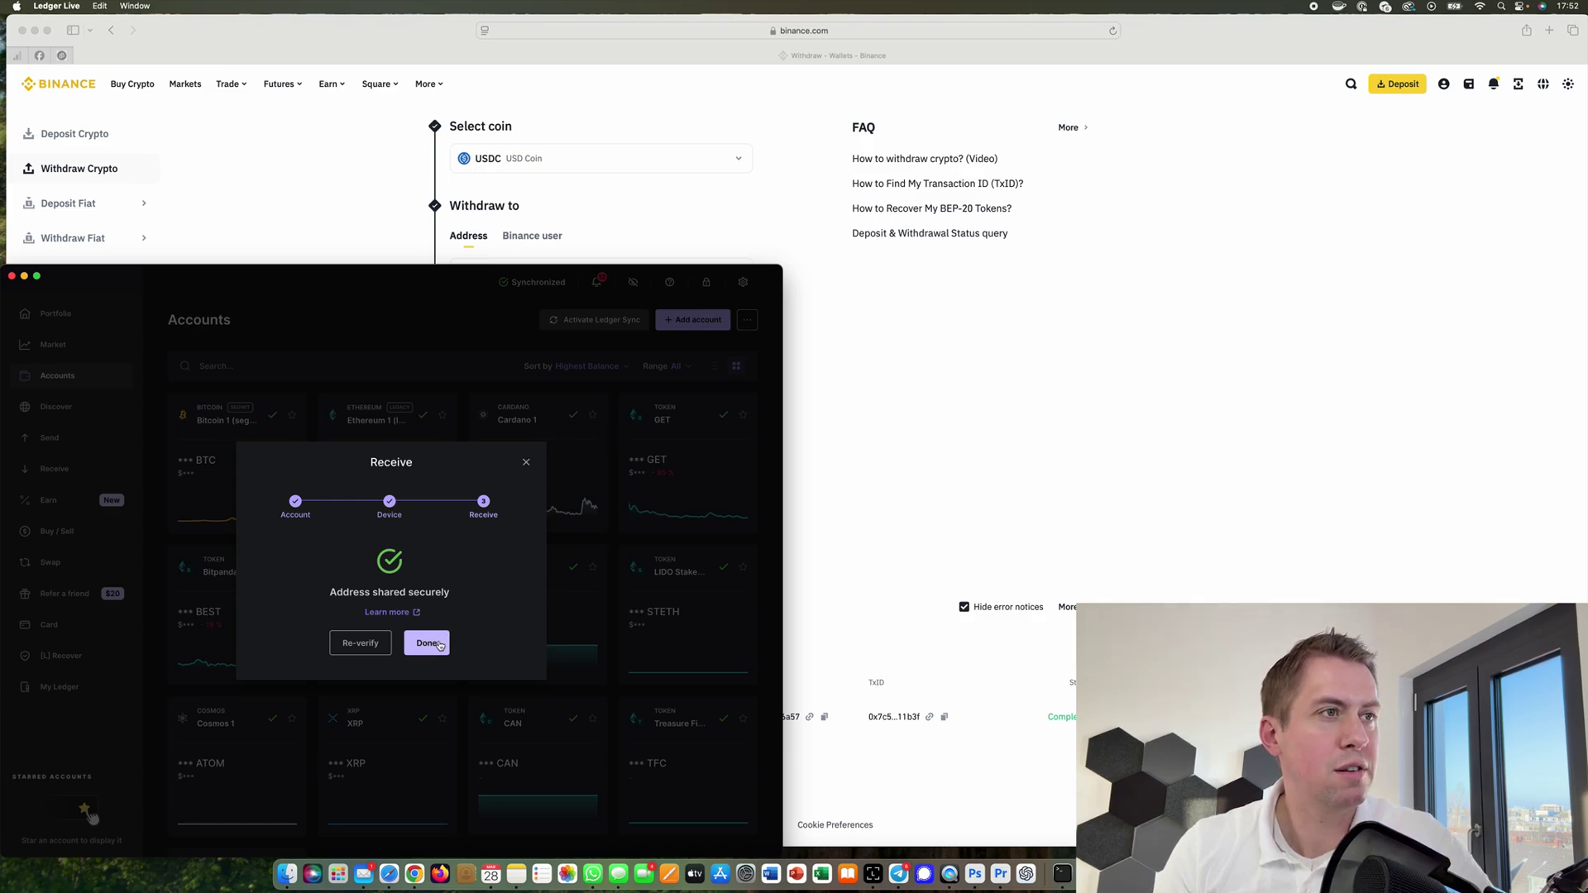
click(527, 323)
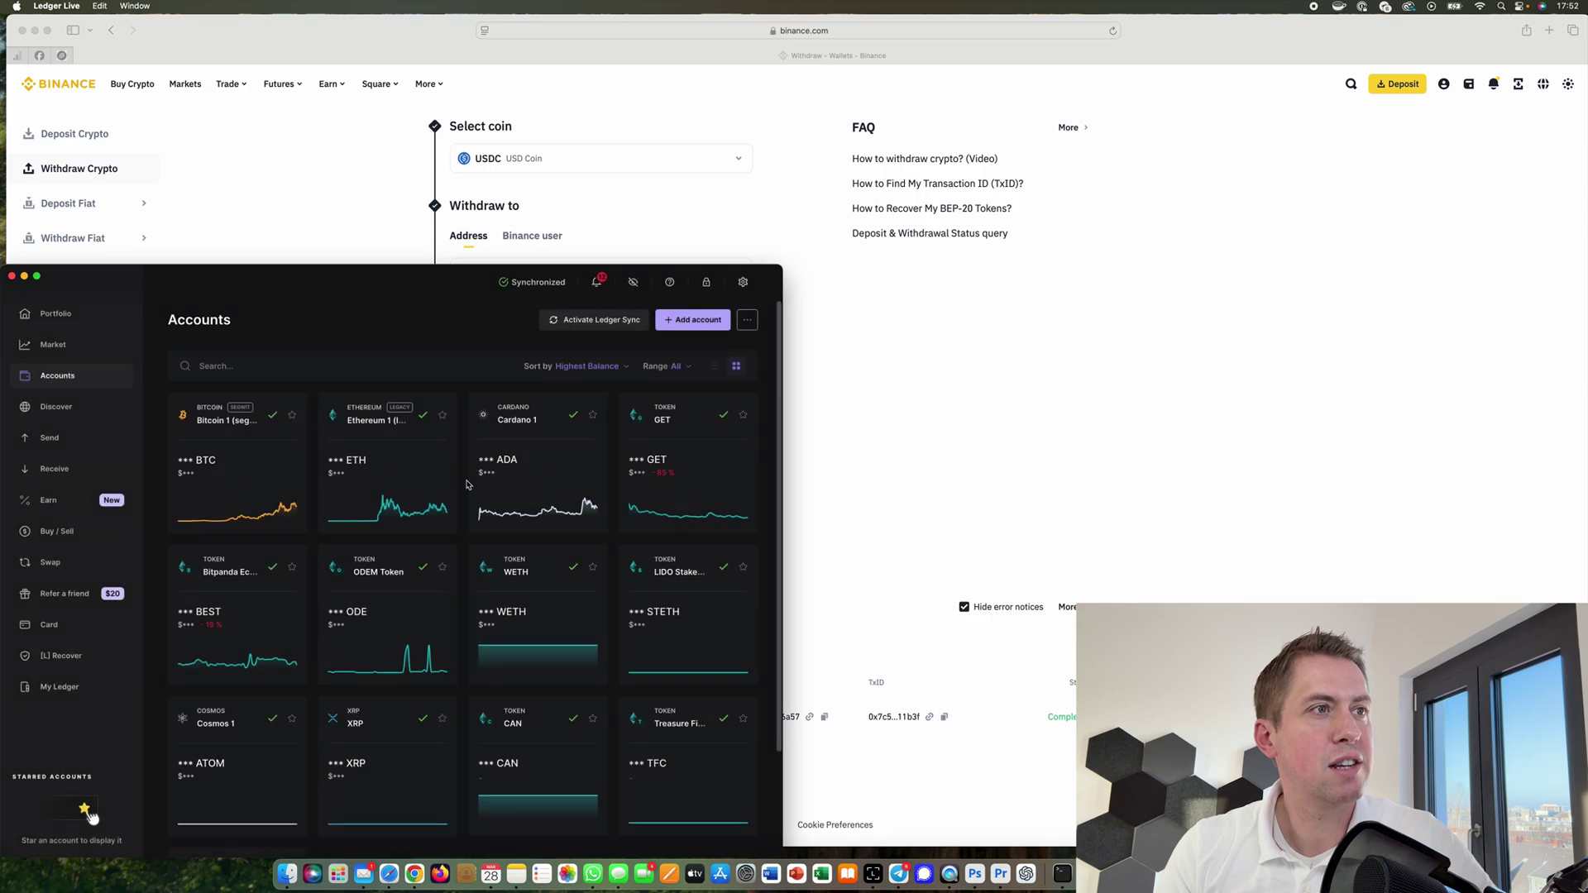
click(383, 446)
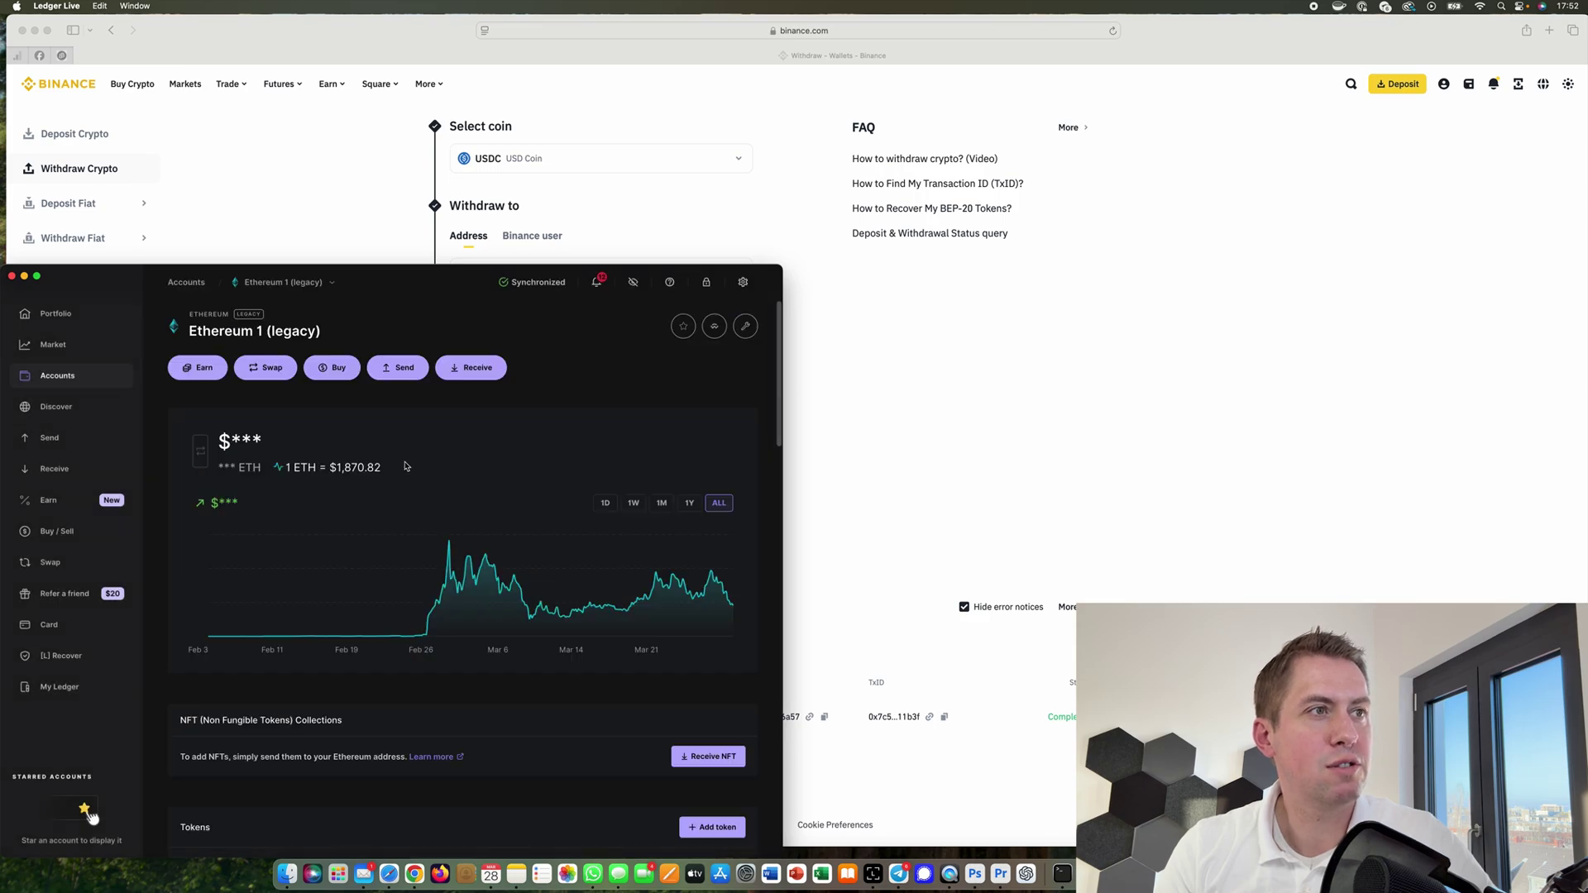
click(398, 367)
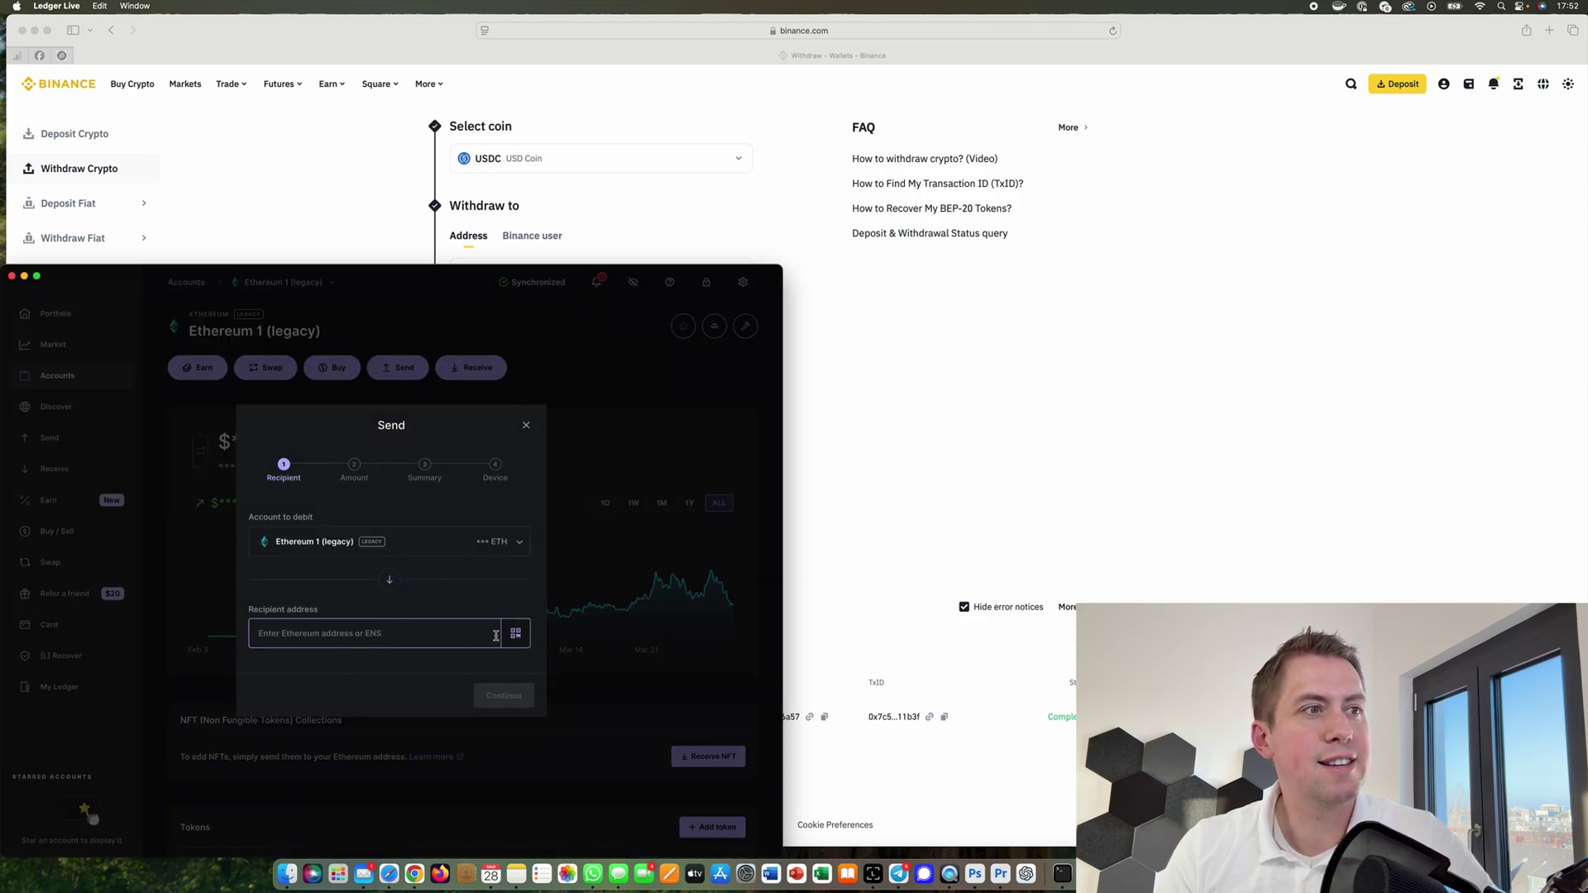
click(1166, 429)
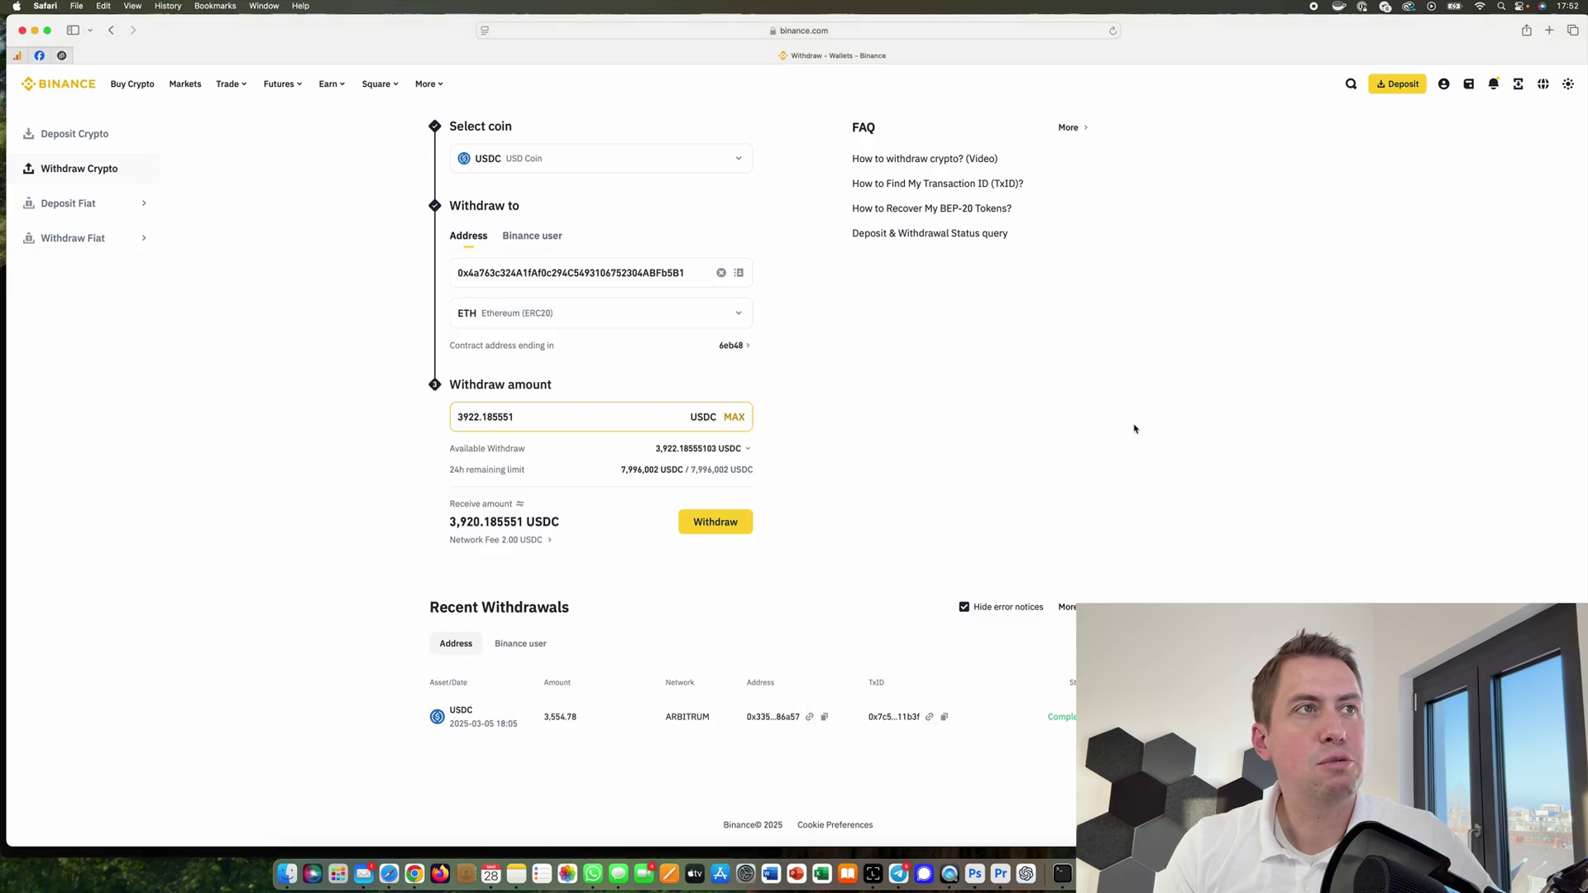
Copy Binance's ETH deposit address on the Ethereum (ERC20) network after acknowledging the warning.
click(106, 136)
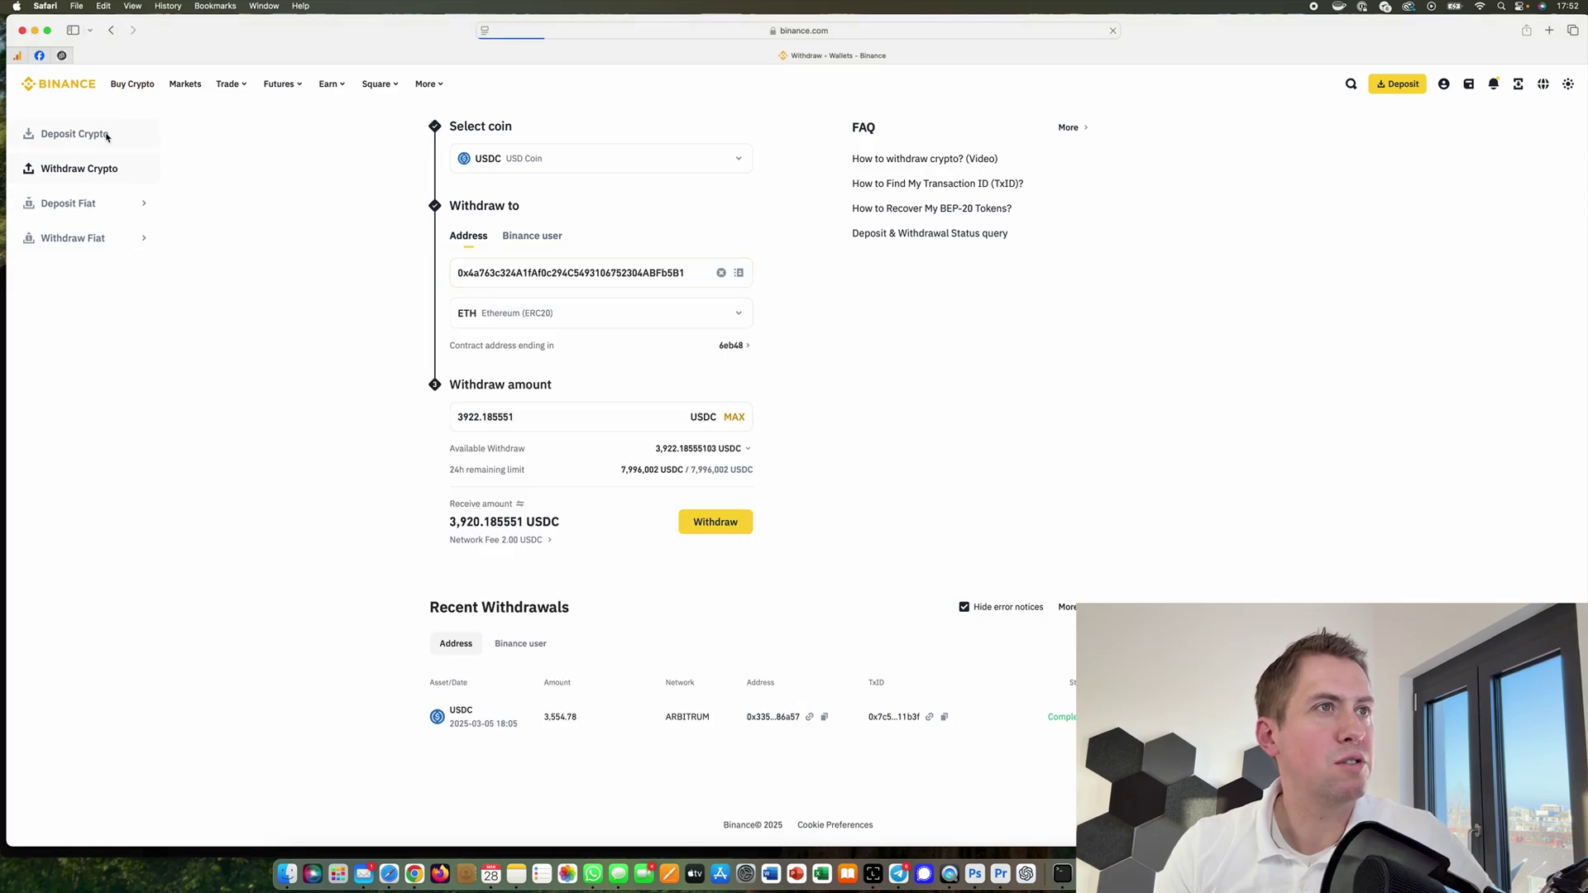
click(514, 159)
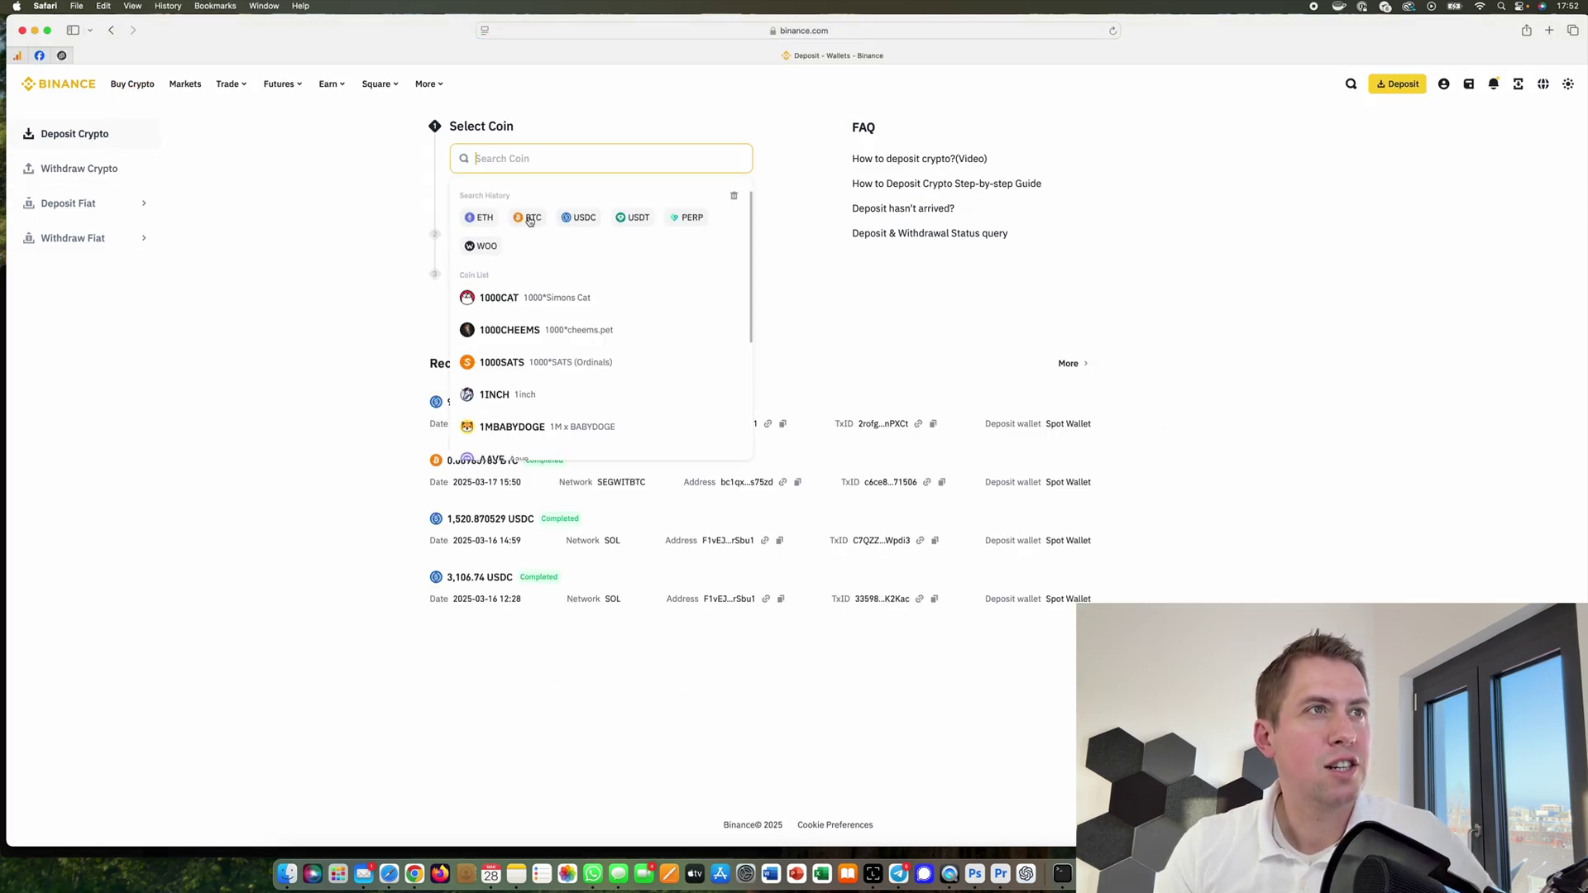
click(483, 217)
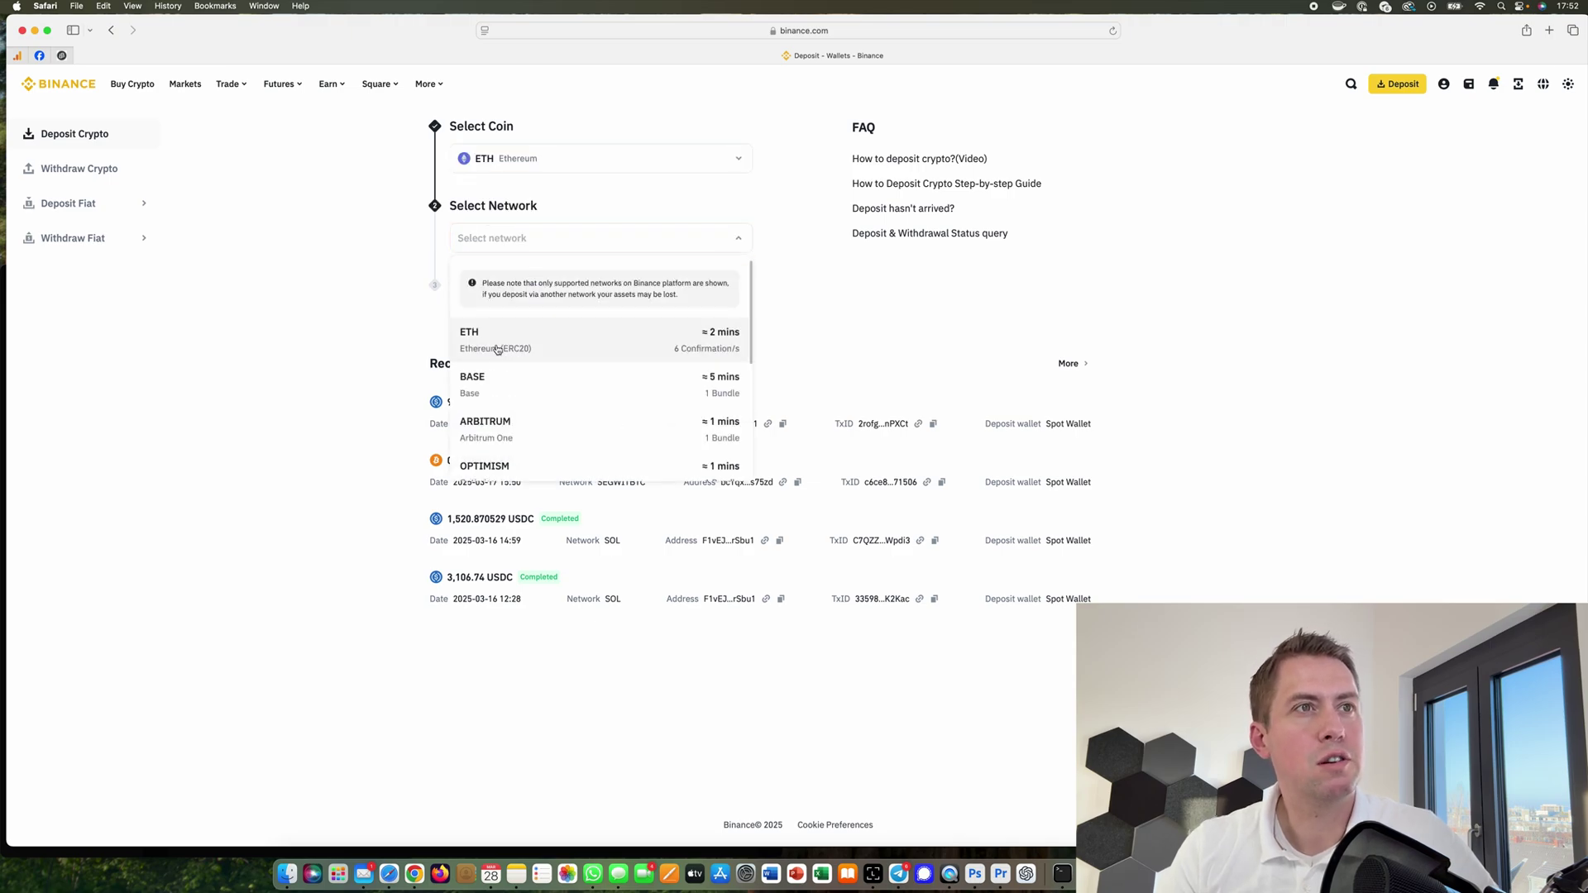
click(496, 345)
click(858, 542)
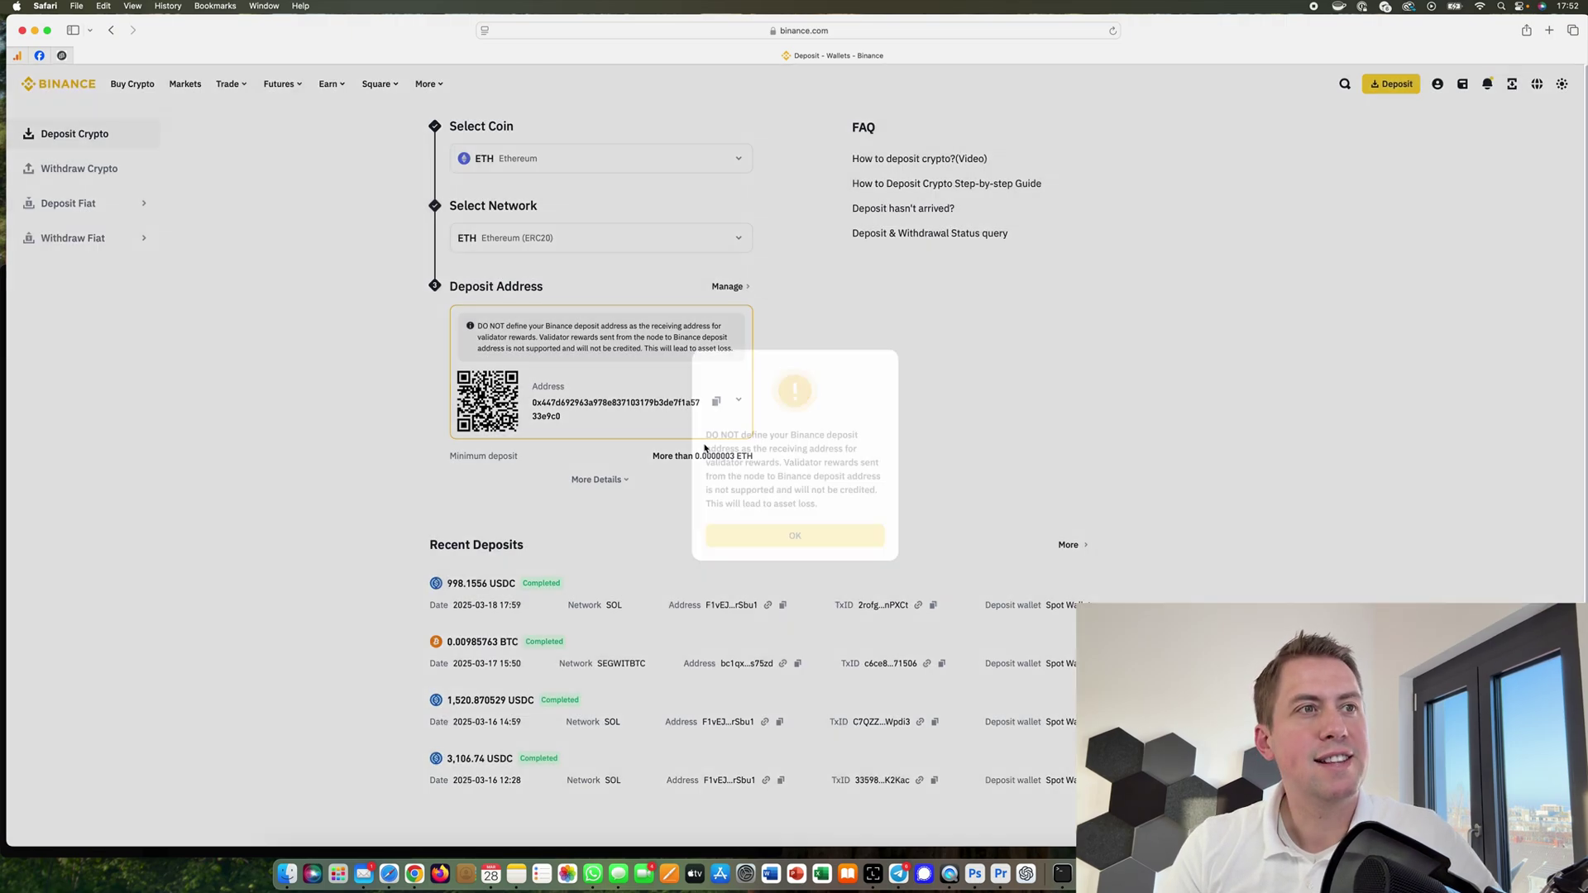
click(715, 403)
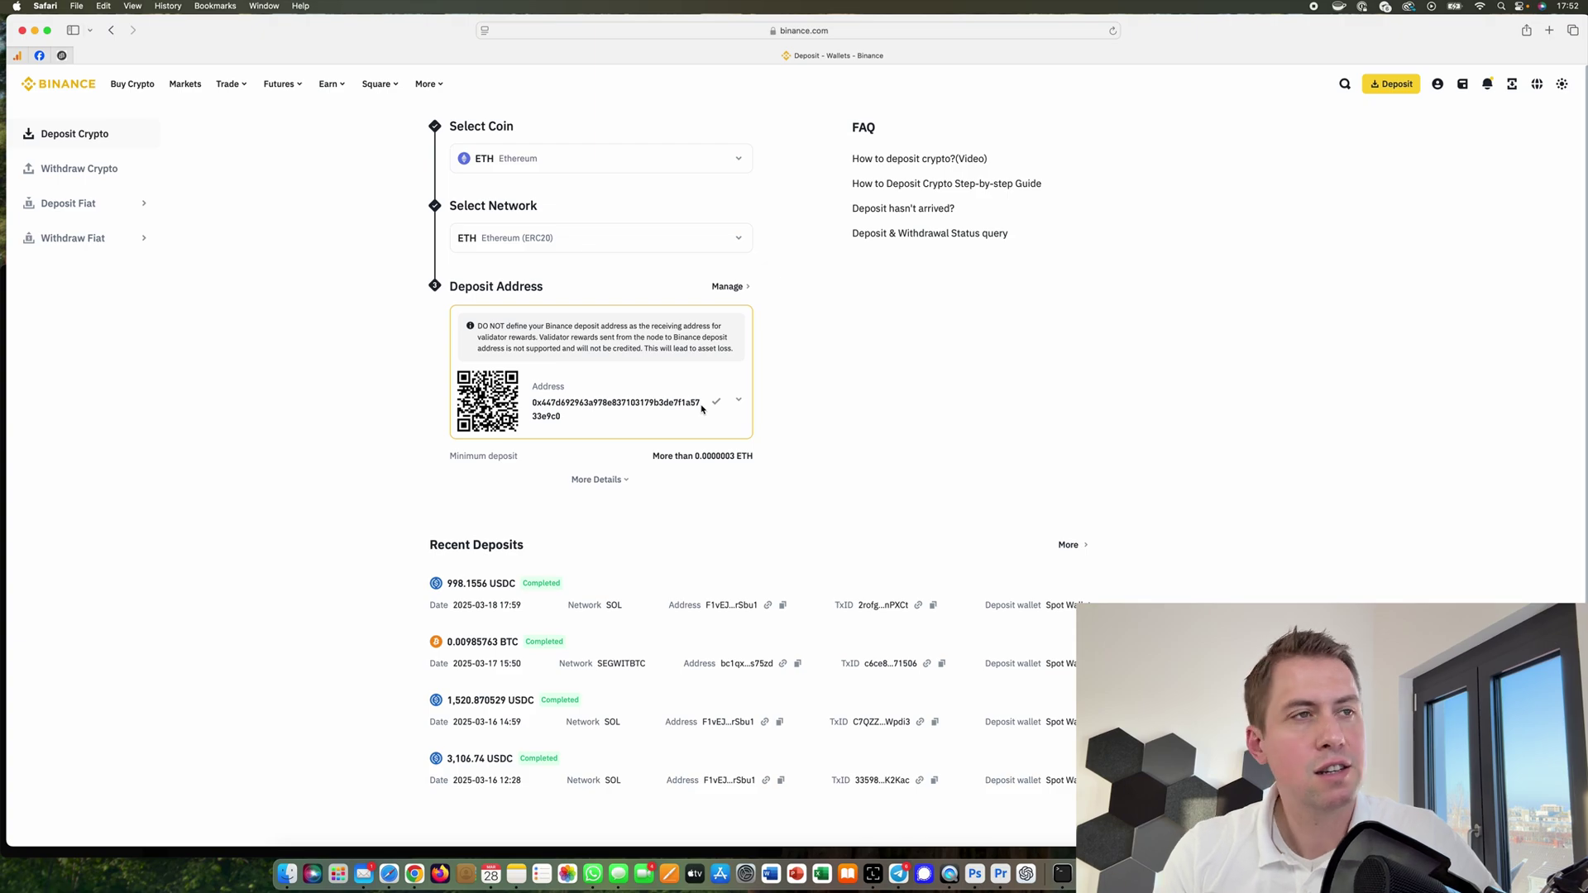
Paste the copied Binance ETH deposit address as the recipient in Ledger Live's Send form.
key(super+Tab)
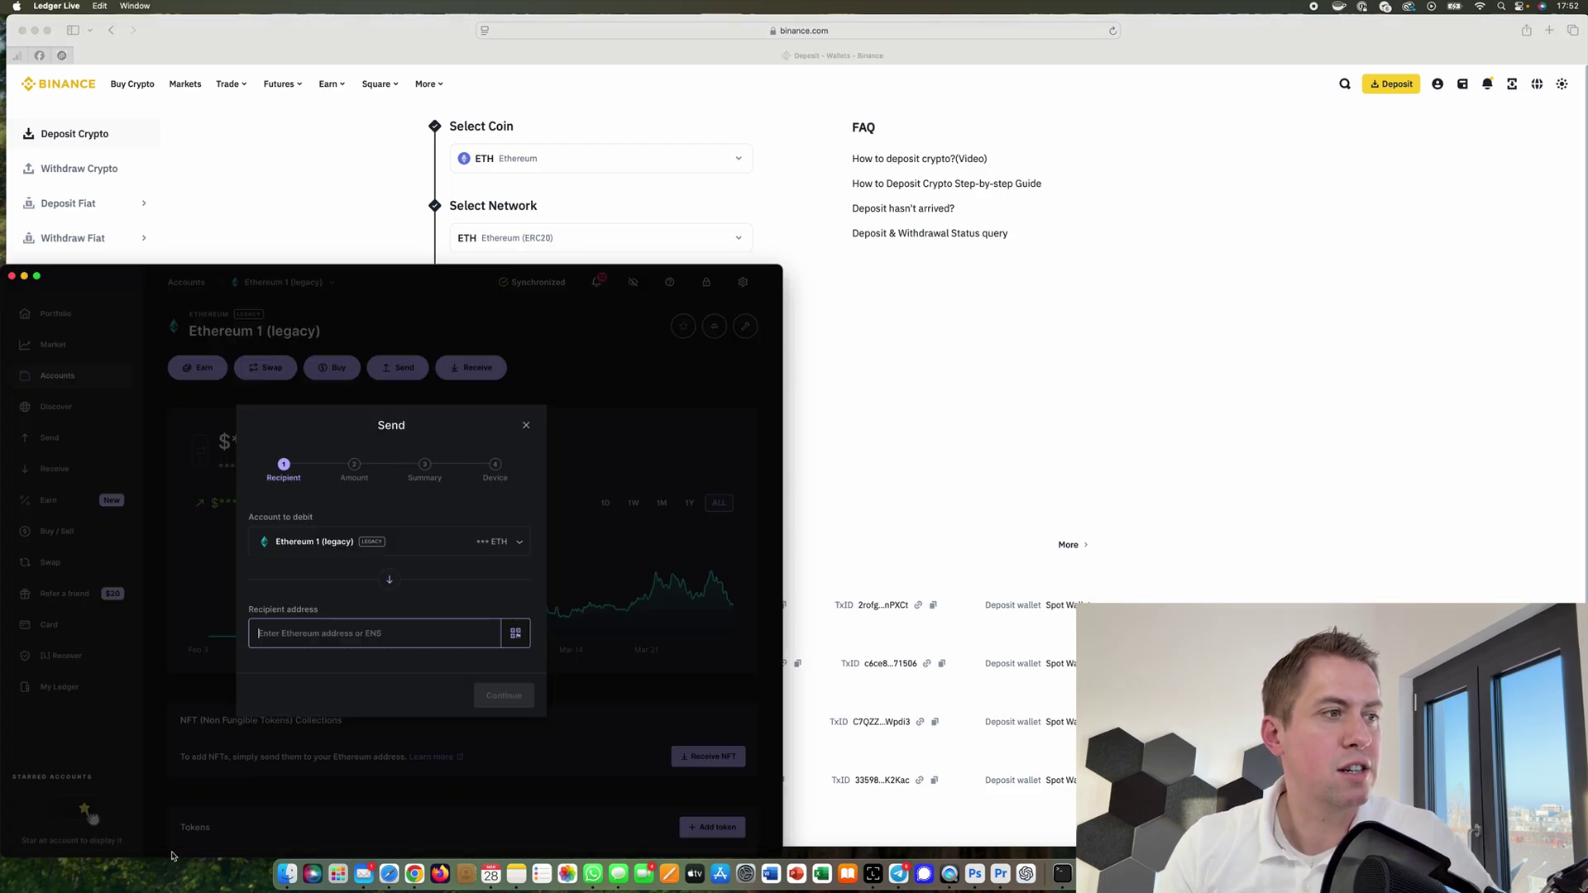
right_click(316, 634)
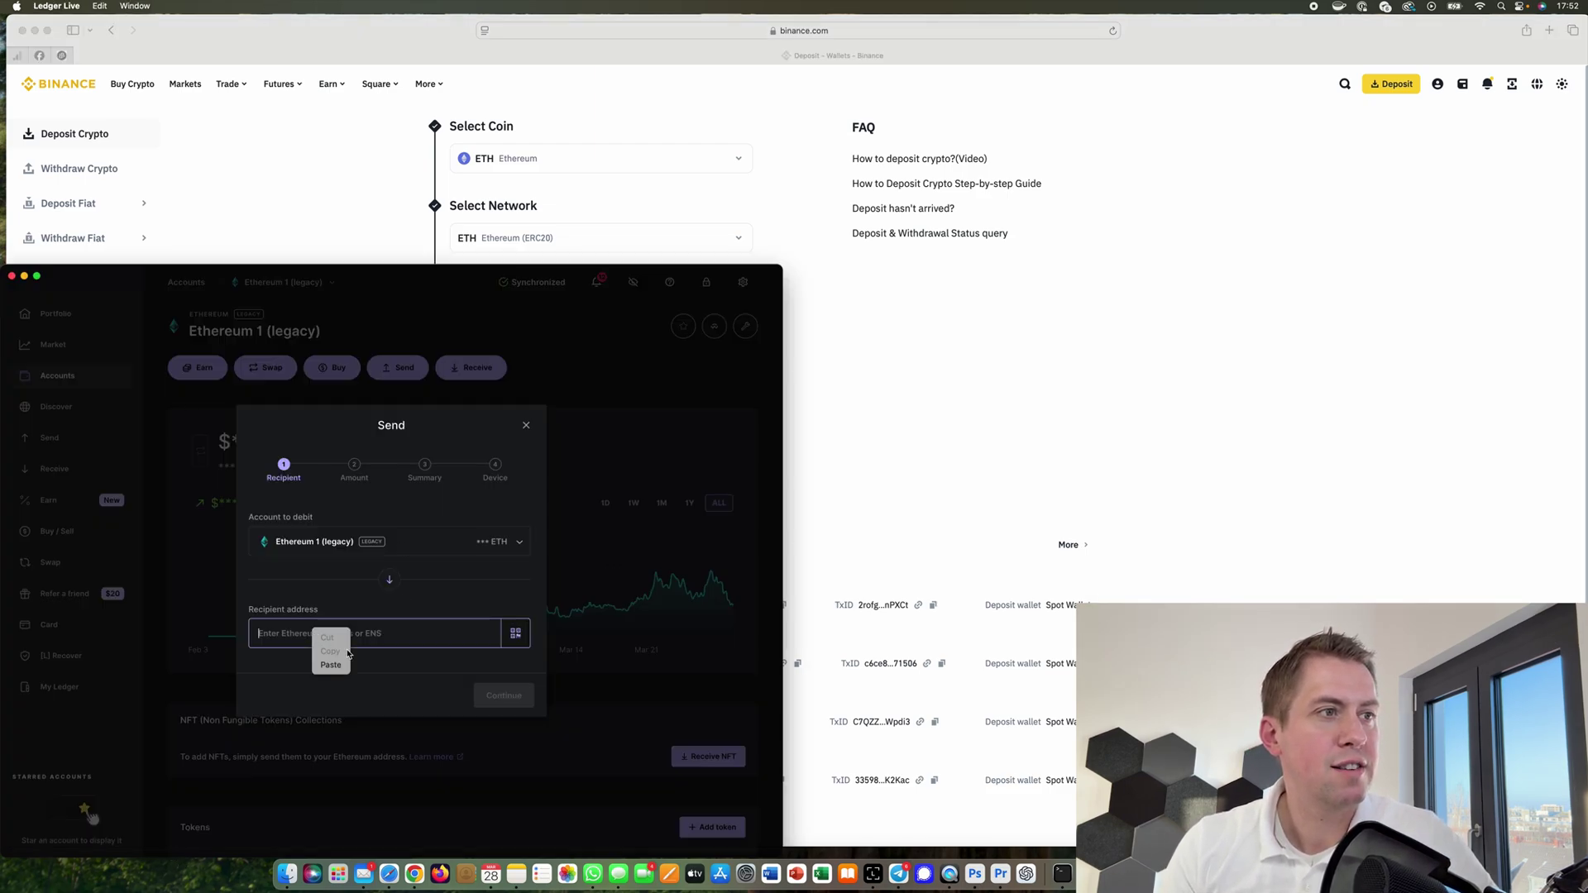
click(331, 665)
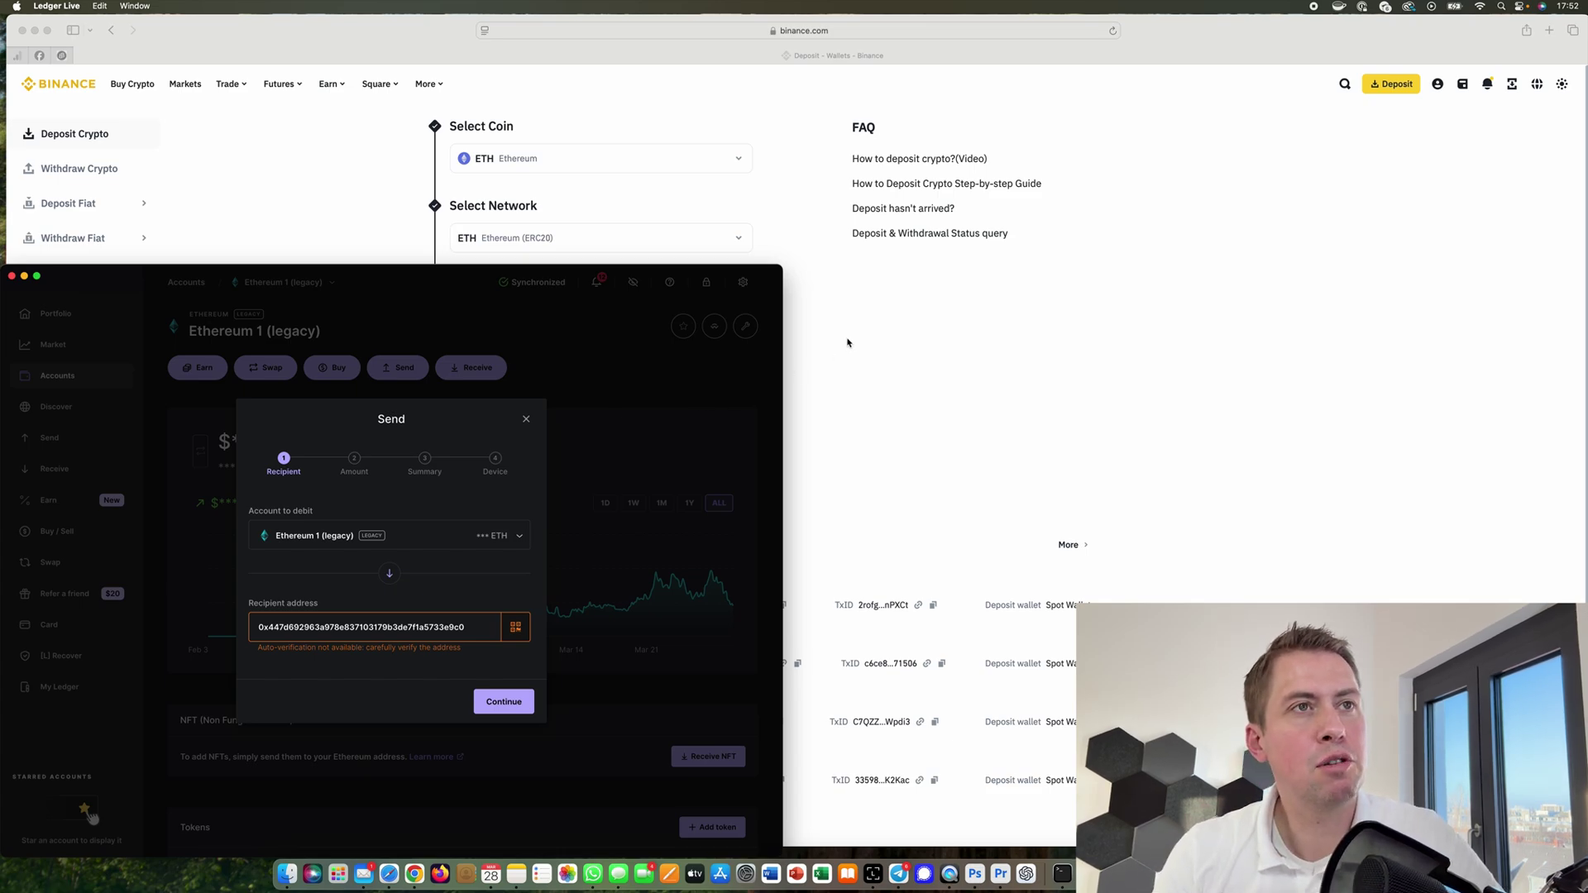
Bring the Binance ETH deposit page in Safari back in front of Ledger Live.
click(902, 342)
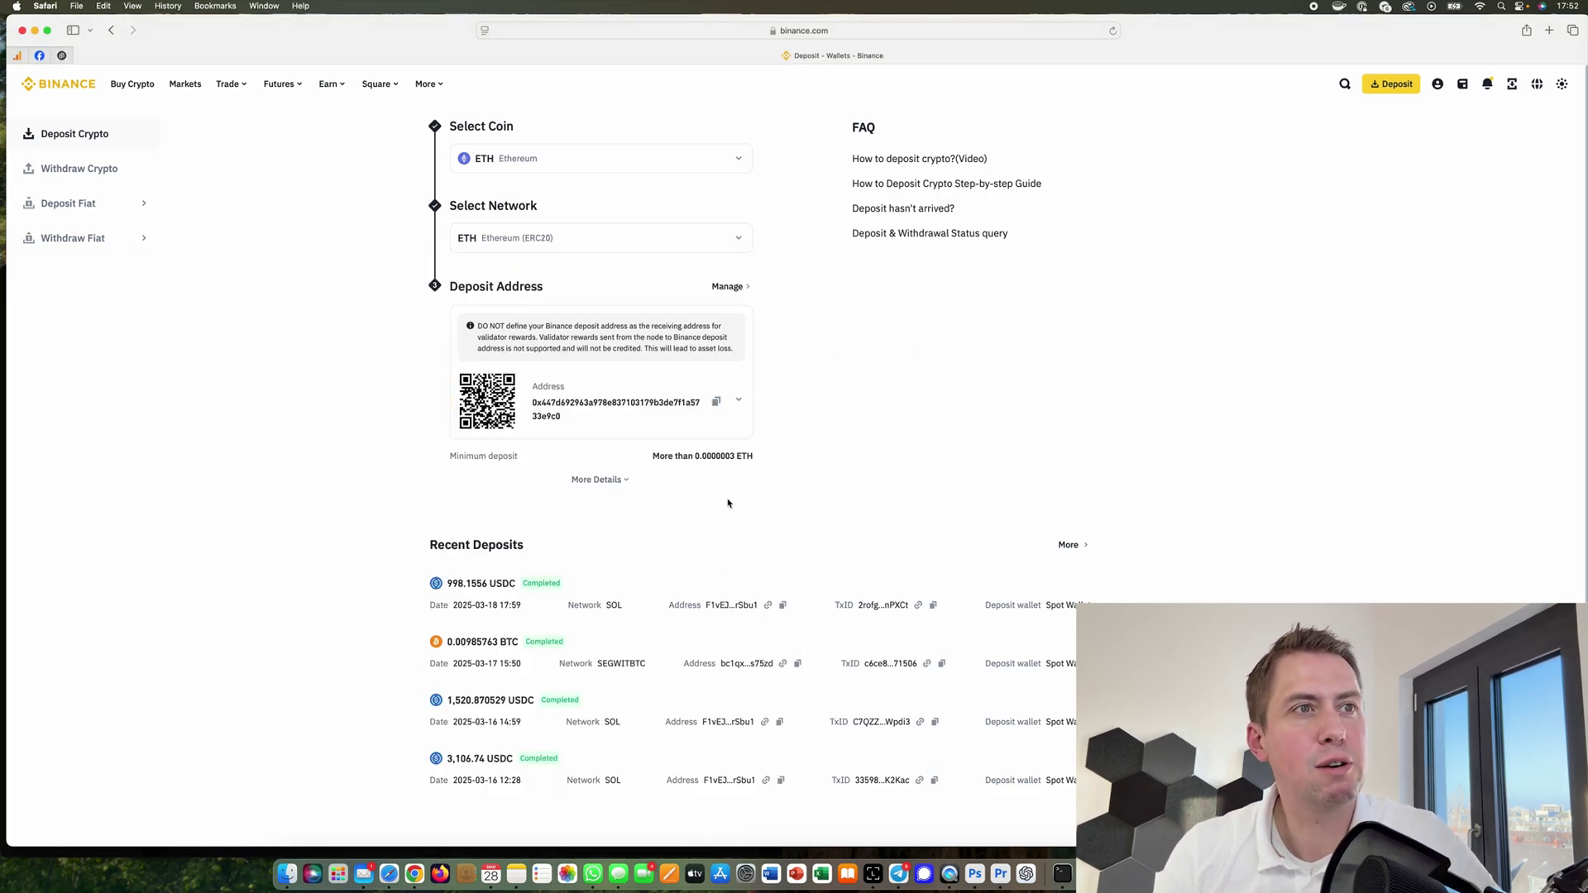